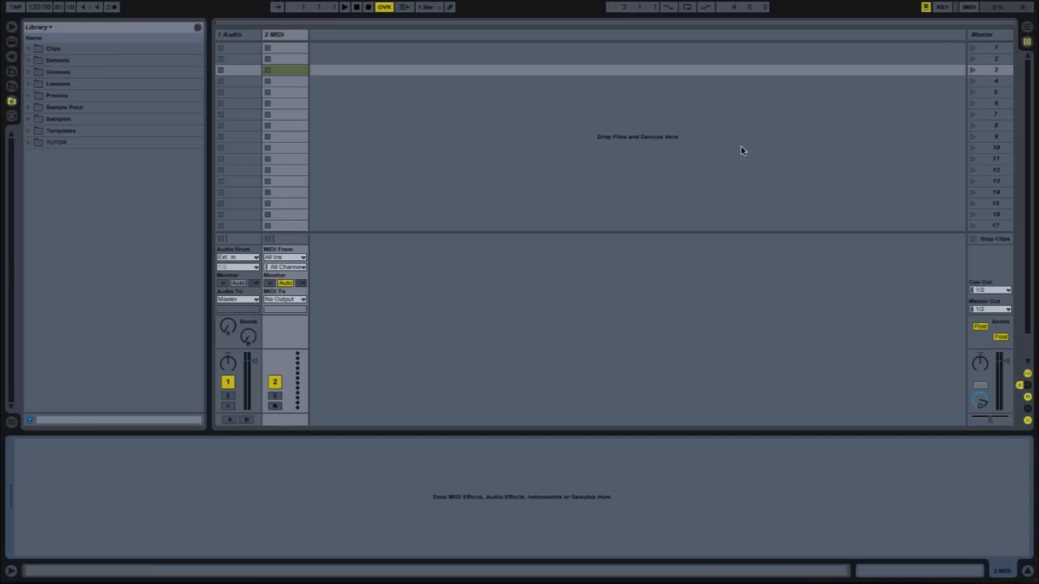
left_click(244, 60)
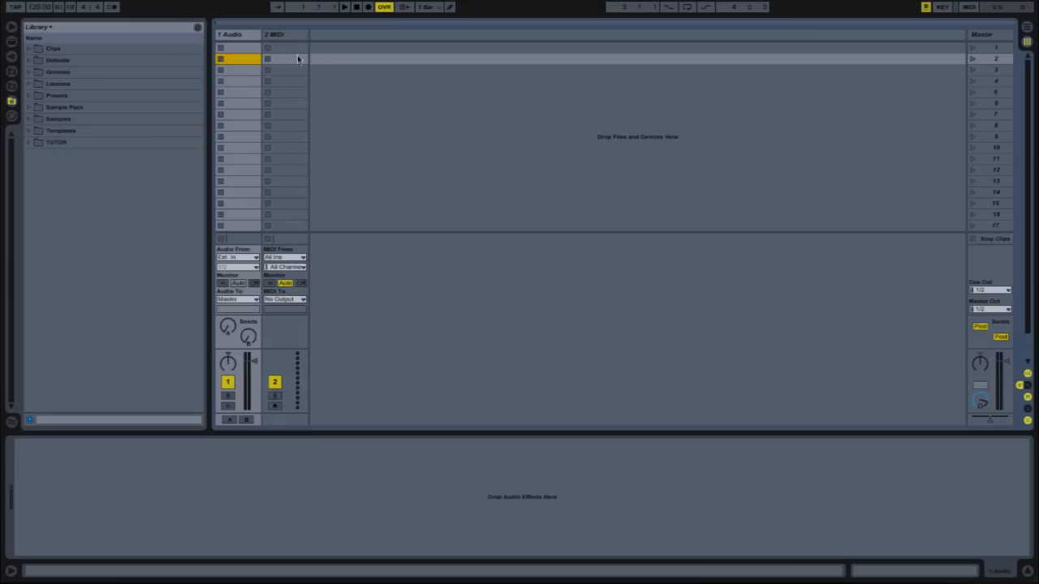
left_click(282, 49)
left_click(242, 49)
left_click(277, 71)
left_click(250, 80)
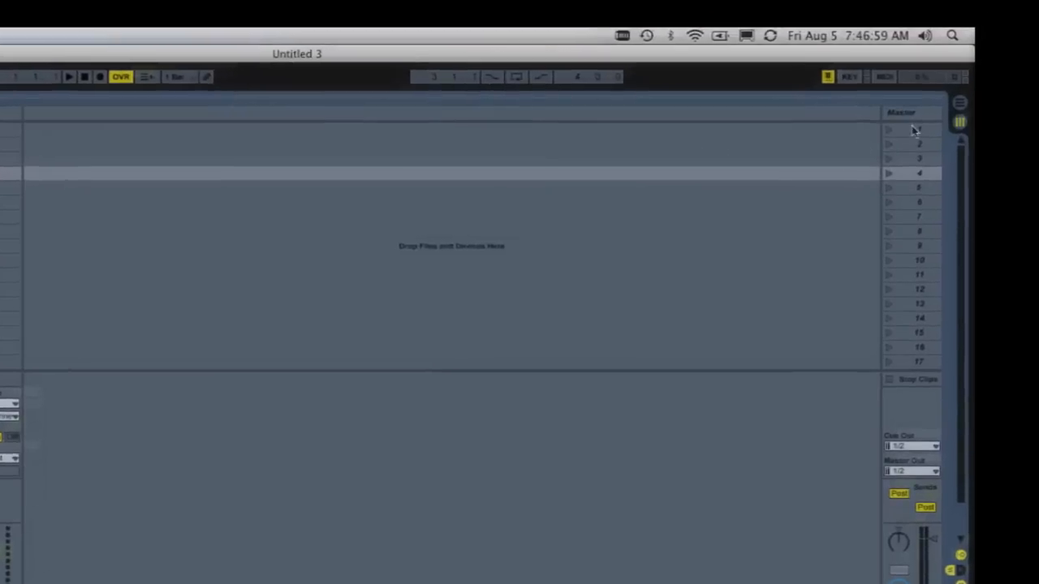
Show the Arrangement View and return from the Finder samples window to Ableton Live.
left_click(946, 124)
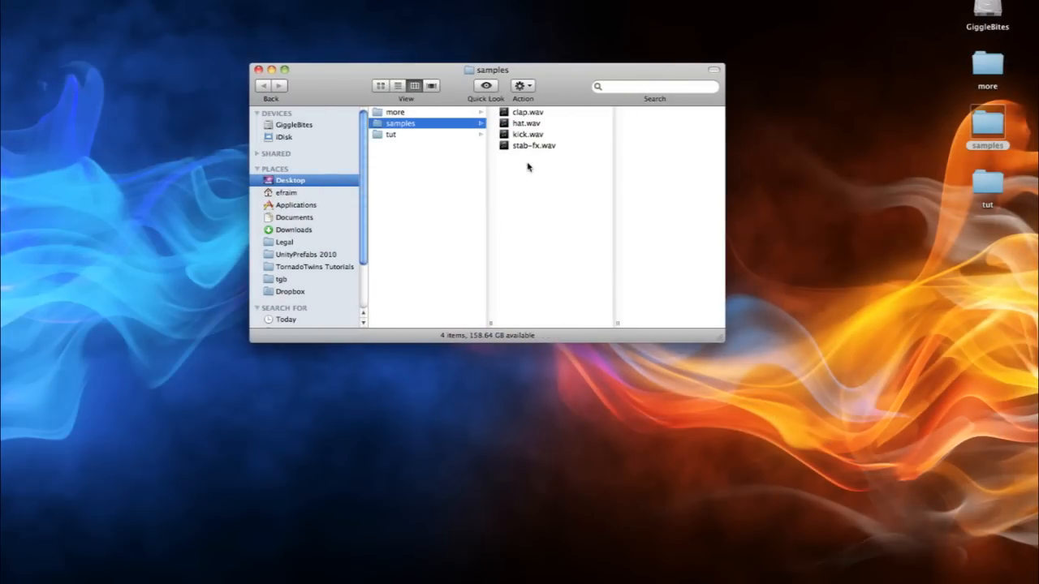
left_click(628, 582)
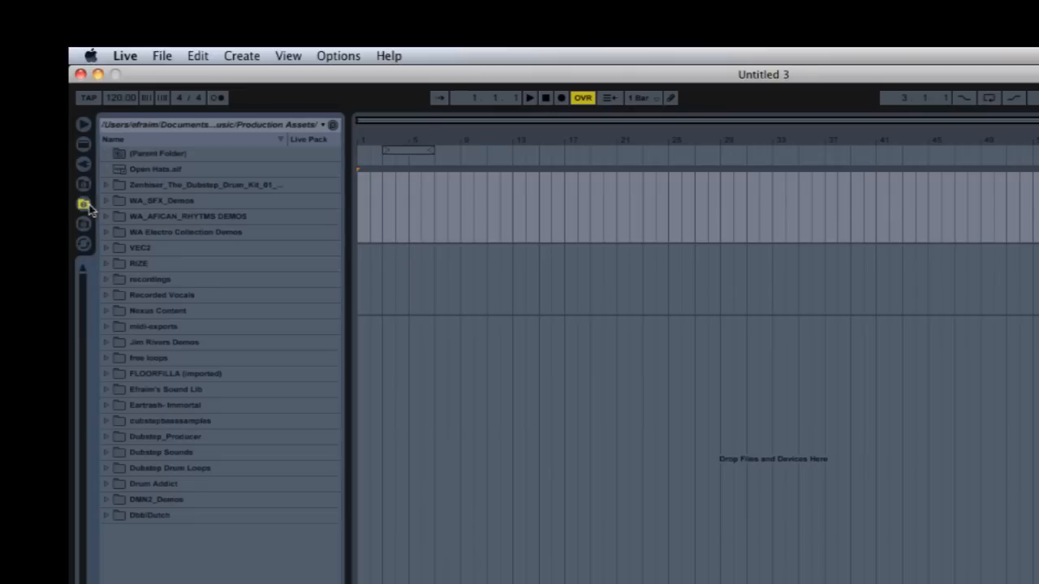
Point the third file browser at the Desktop and expand its samples folder.
left_click(83, 183)
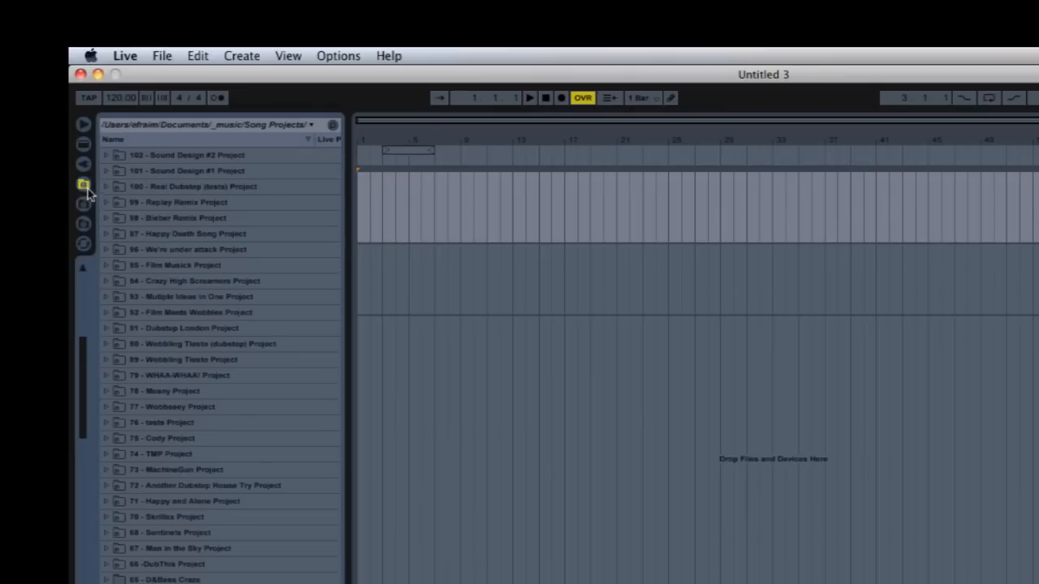
left_click(83, 204)
left_click(84, 224)
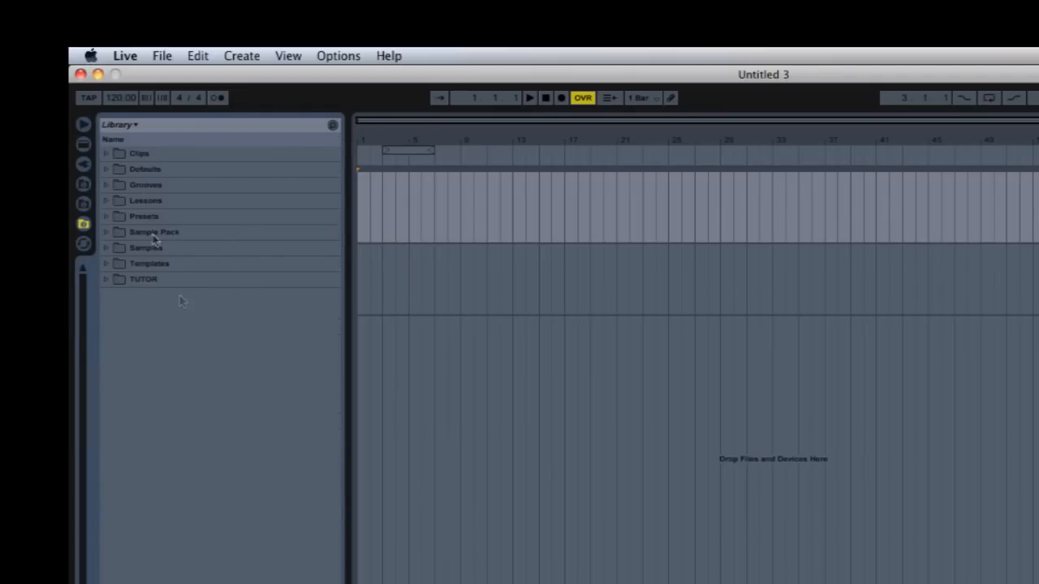
left_click(135, 125)
left_click(127, 179)
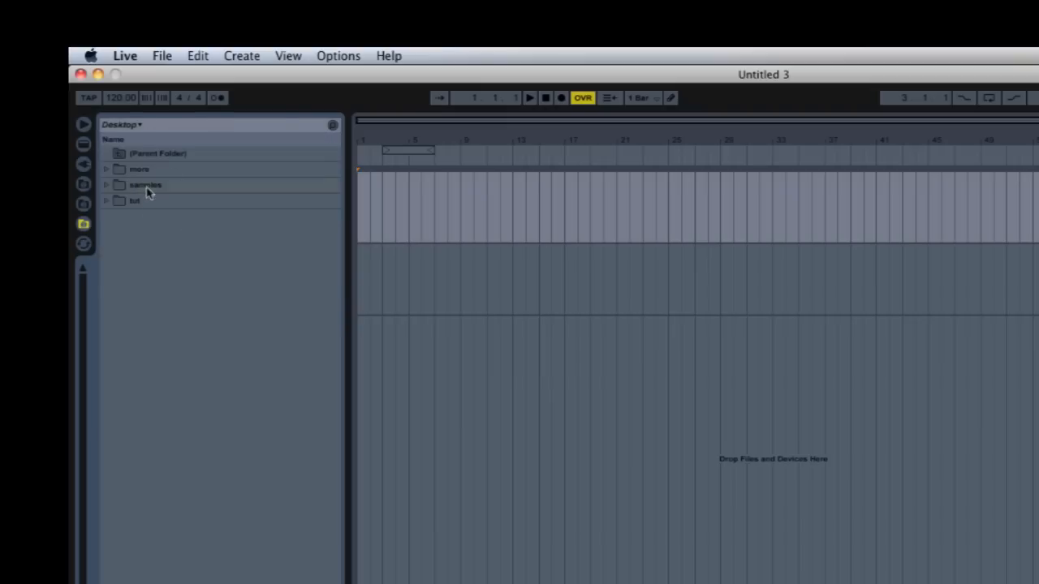
left_click(148, 187)
left_click(106, 185)
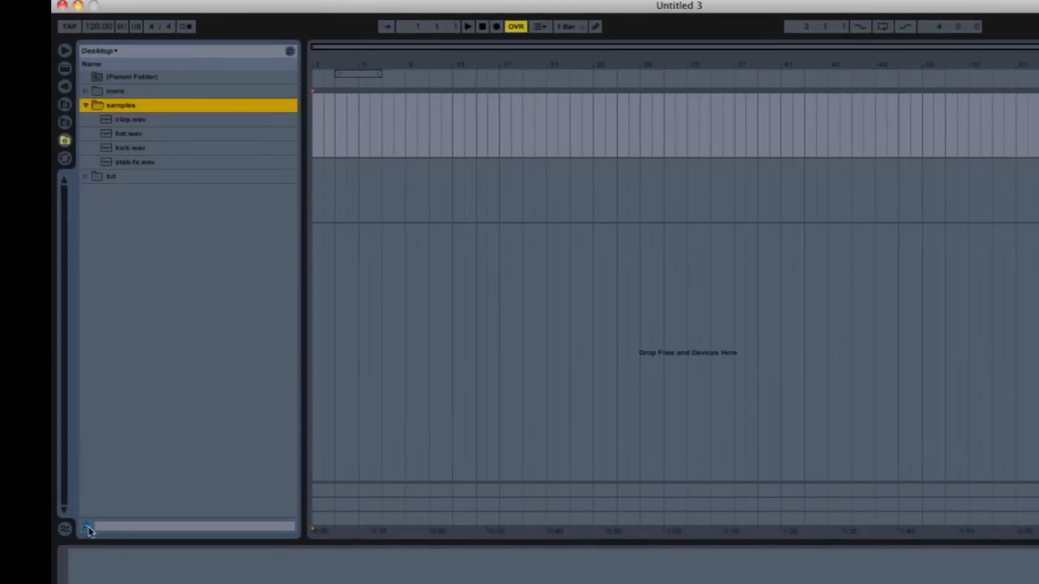
Preview the clap.wav, hat.wav, kick.wav and stab-fx.wav samples in the samples folder.
left_click(125, 119)
left_click(125, 133)
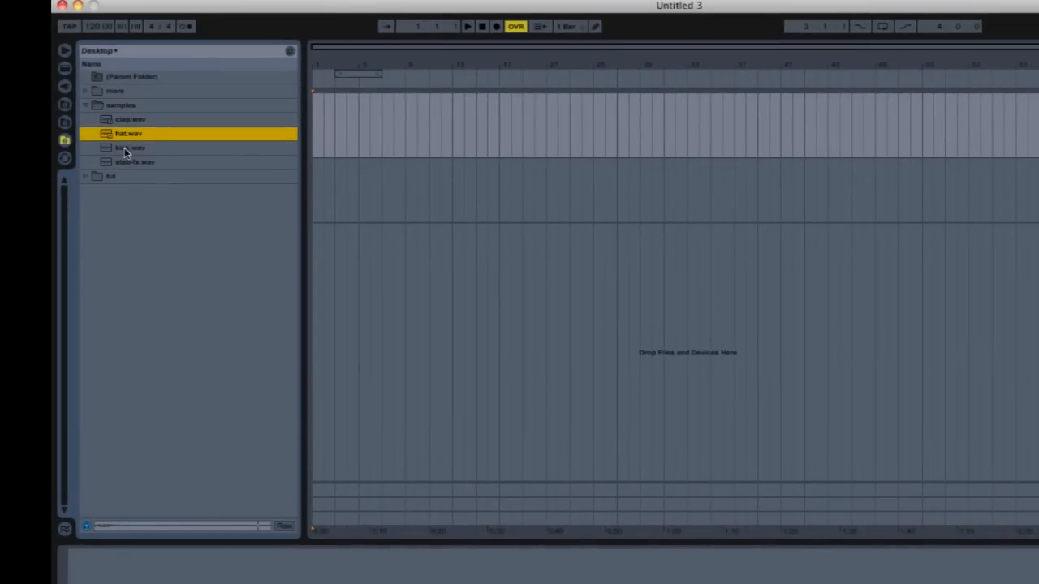
left_click(126, 149)
left_click(124, 162)
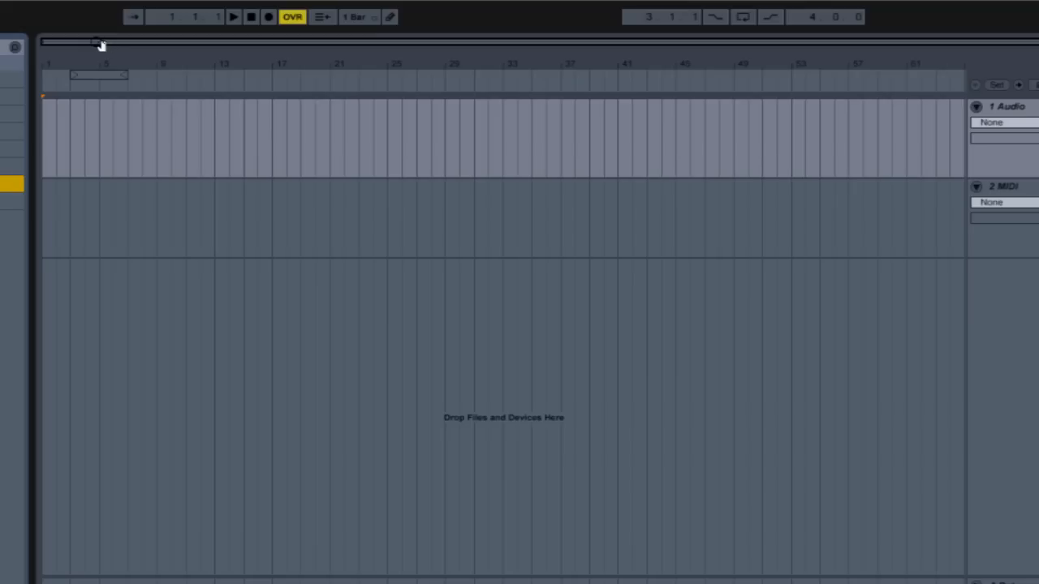
Set the arrangement loop to start at bar 1 with a length of one bar and turn looping on.
left_click_drag(89, 44, 53, 47)
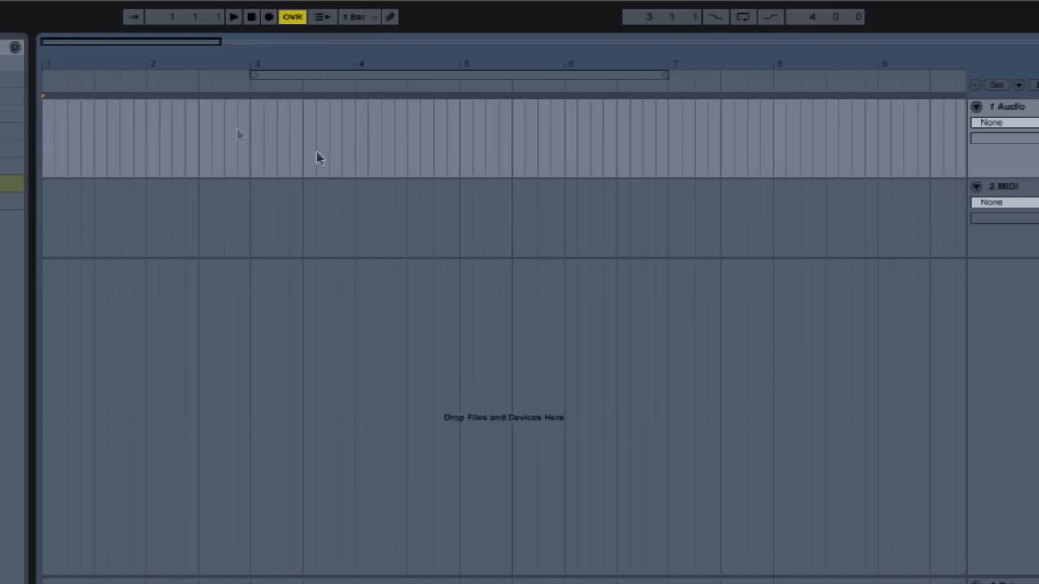
left_click_drag(89, 44, 83, 57)
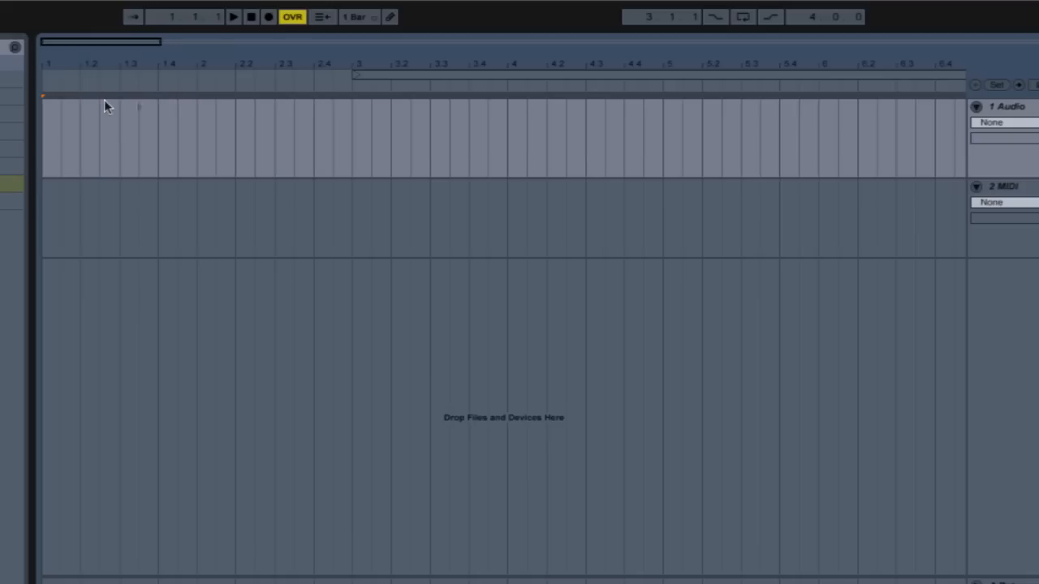
left_click(508, 74)
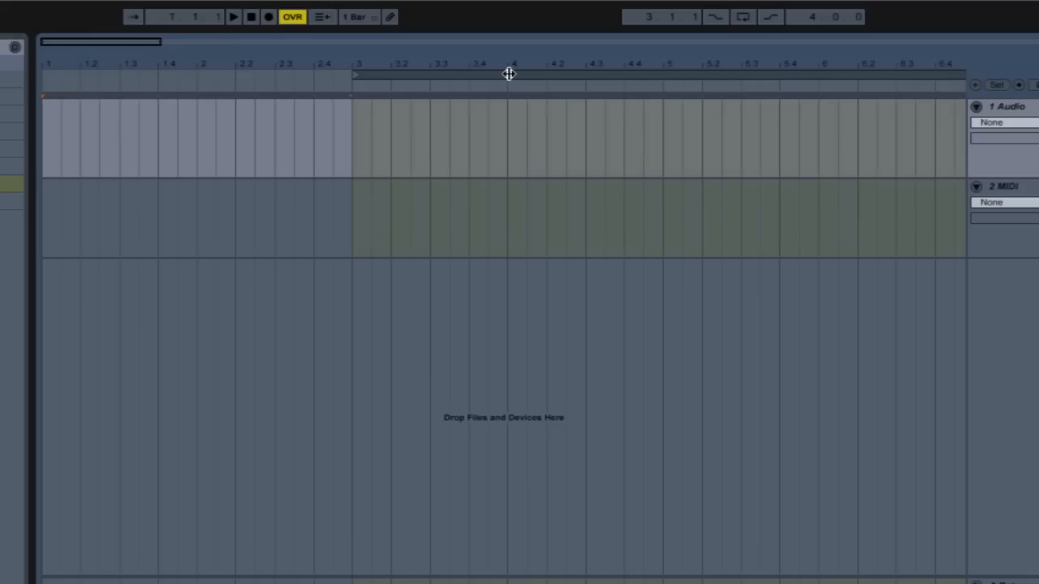
left_click_drag(508, 74, 132, 74)
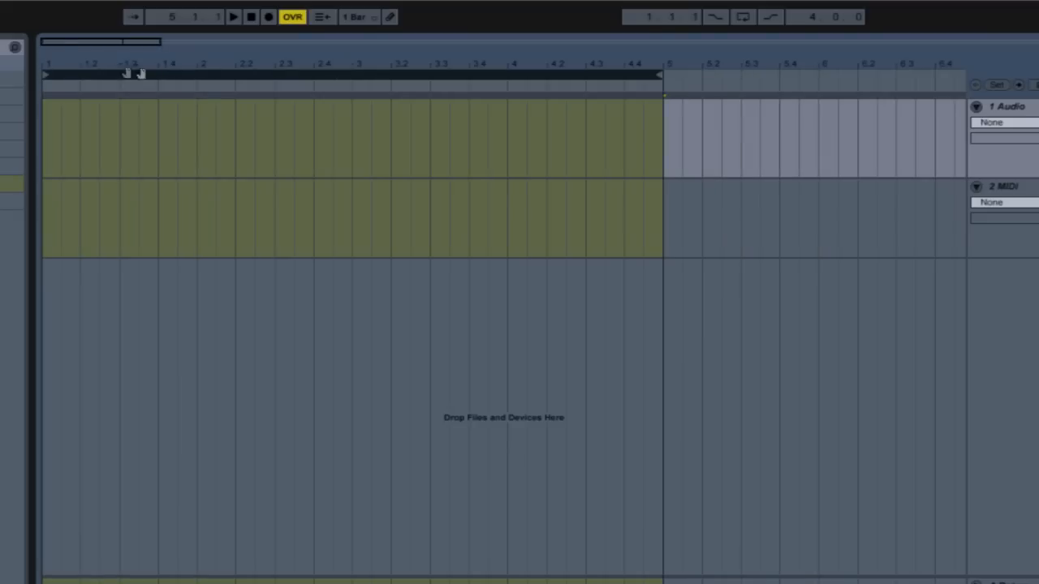
left_click_drag(657, 73, 198, 73)
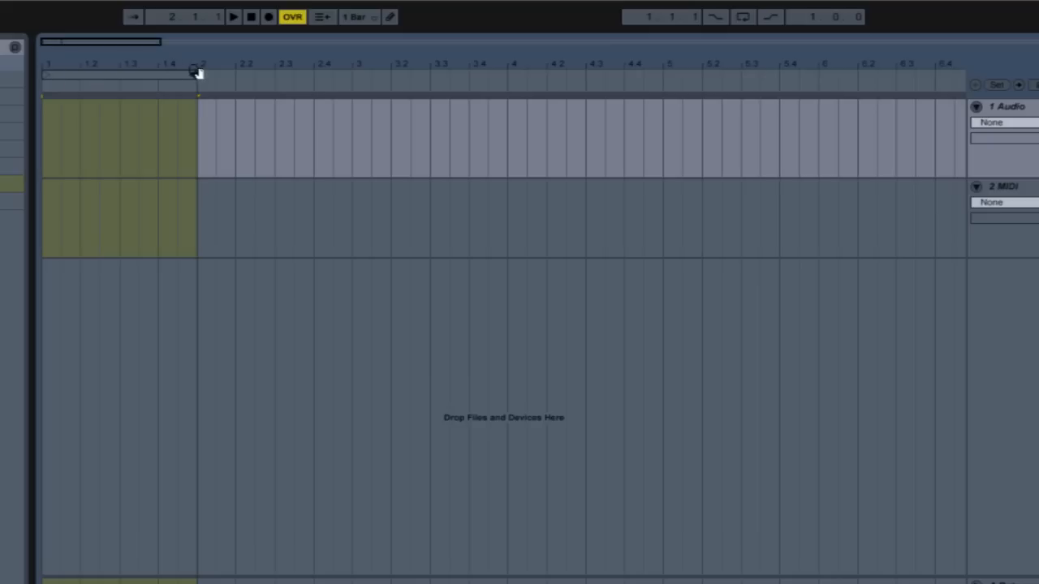
left_click(743, 18)
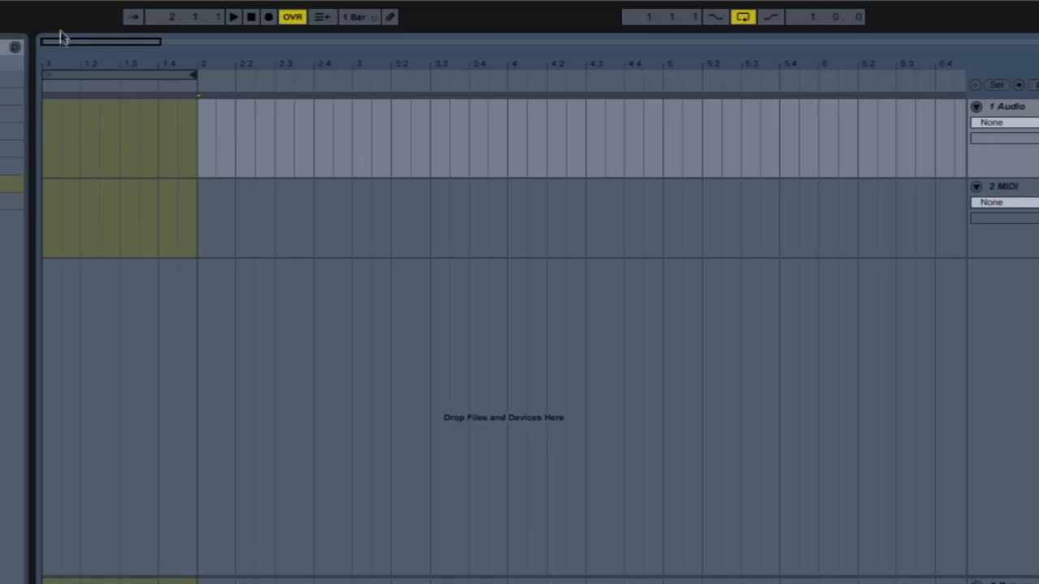
Place kick.wav at the start of bar 1 on the first track and clap.wav at beat 1.3 on the second track.
left_click_drag(63, 41, 49, 88)
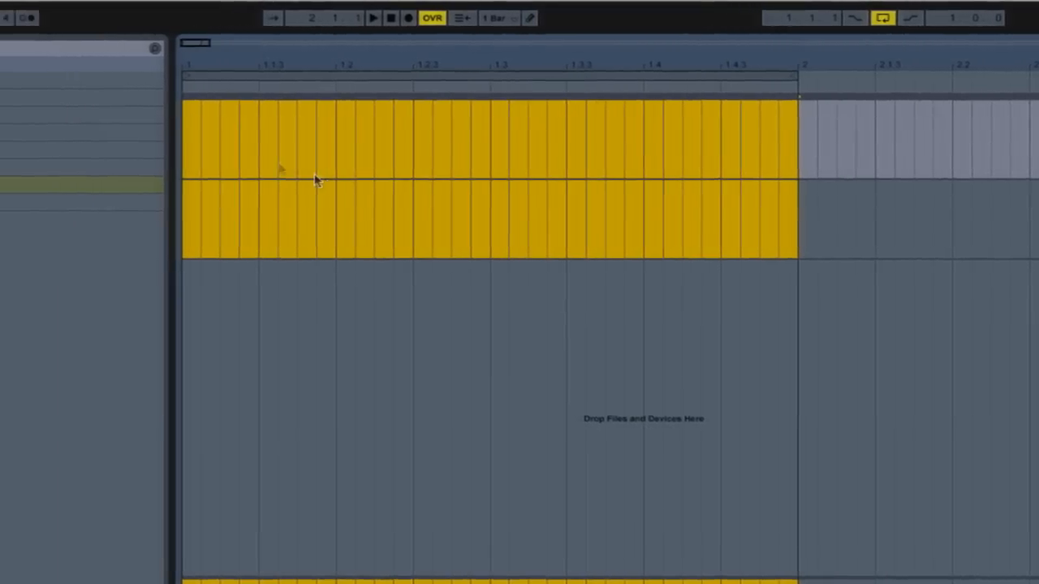
left_click(374, 159)
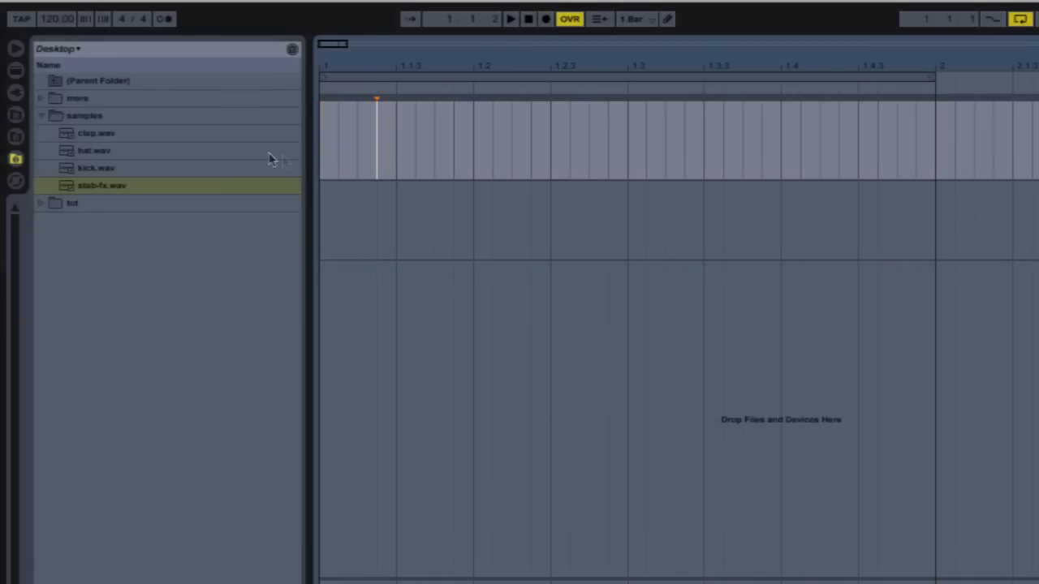
left_click(68, 169)
left_click_drag(69, 172, 328, 156)
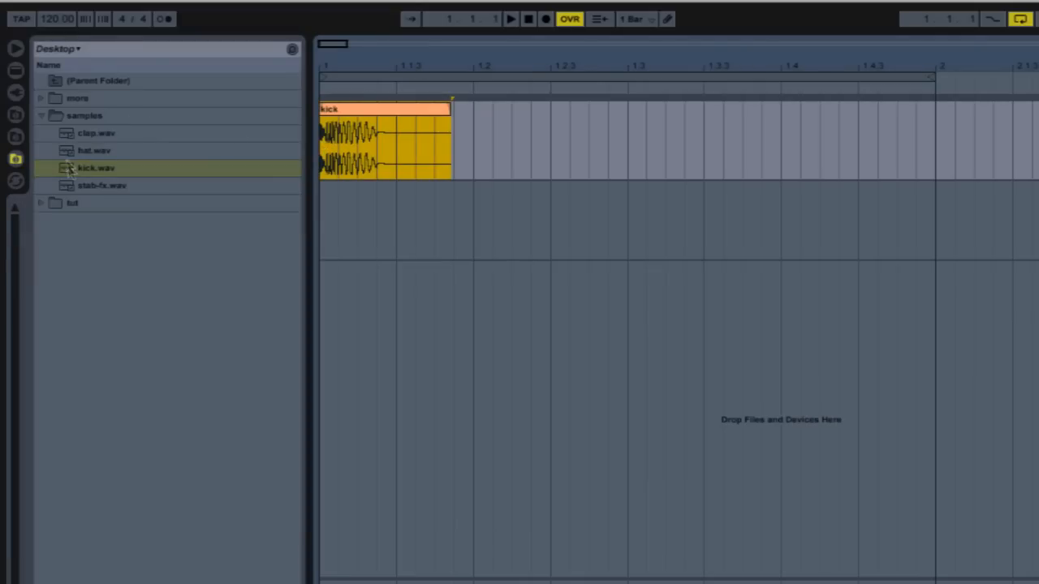
left_click_drag(64, 134, 631, 249)
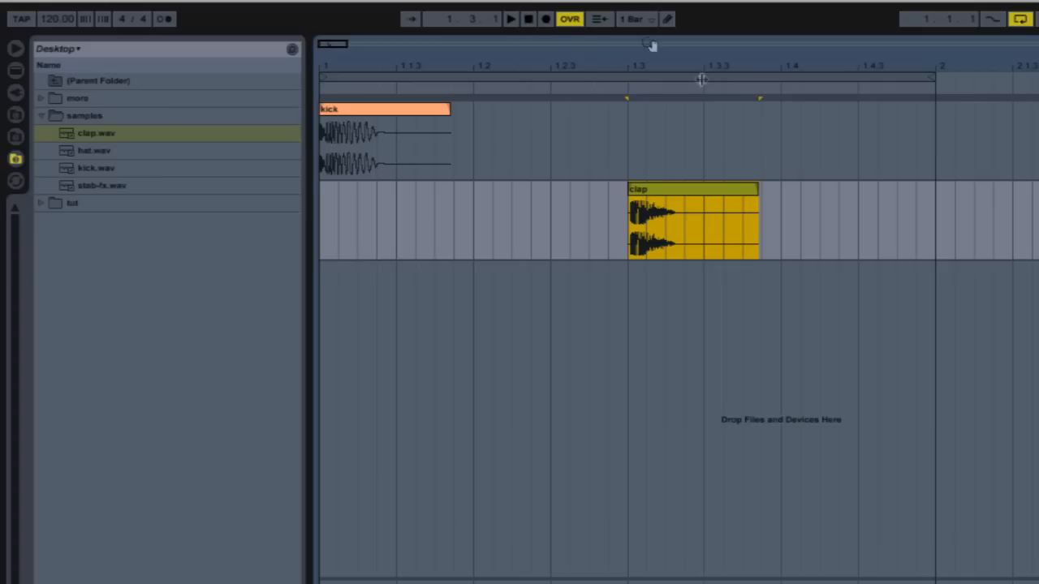
Play the looped kick and clap pattern from the start, stop it and reset the playback position.
left_click(527, 23)
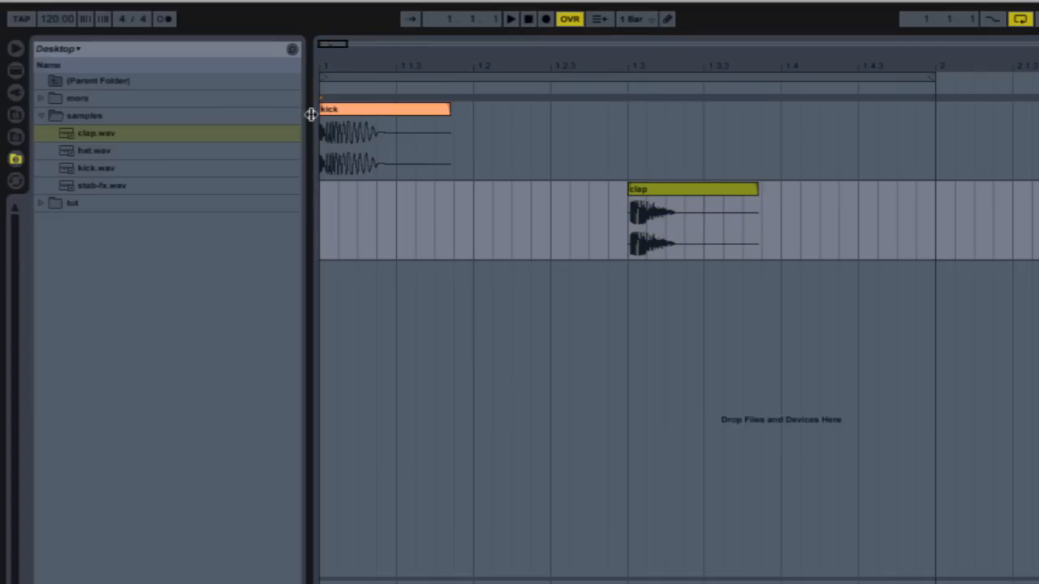
left_click(511, 20)
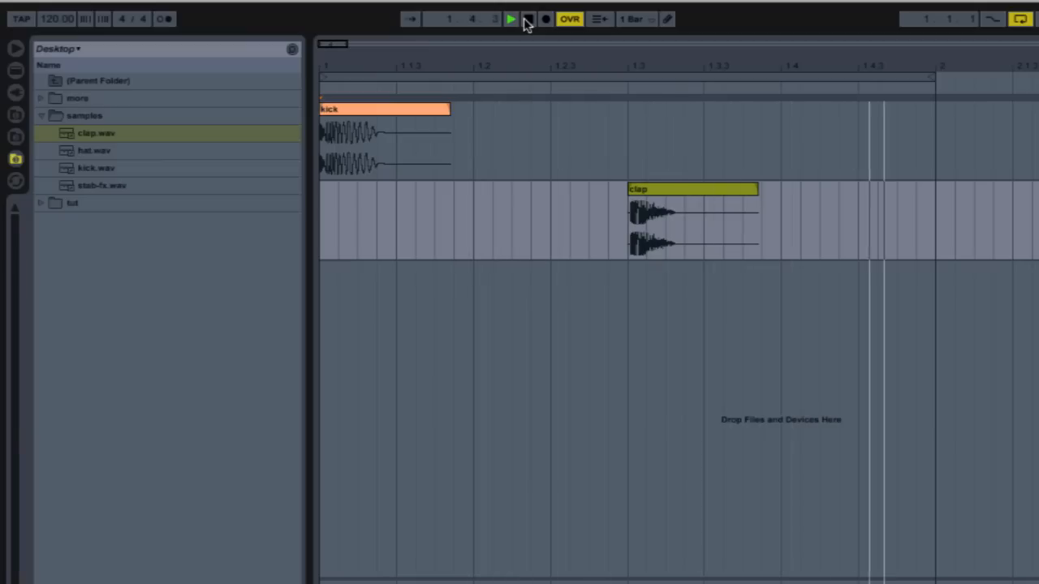
left_click(526, 21)
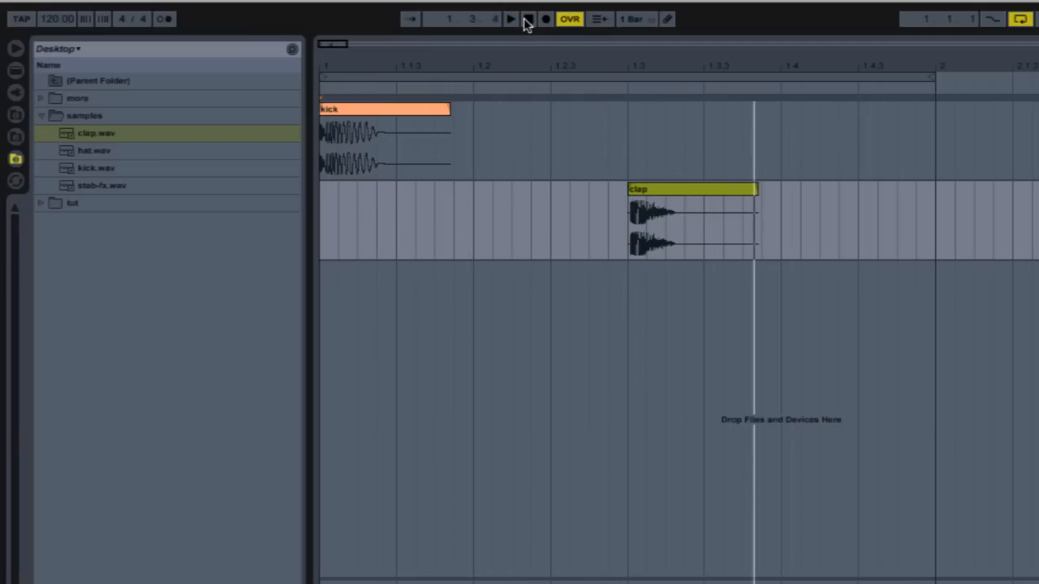
left_click(526, 21)
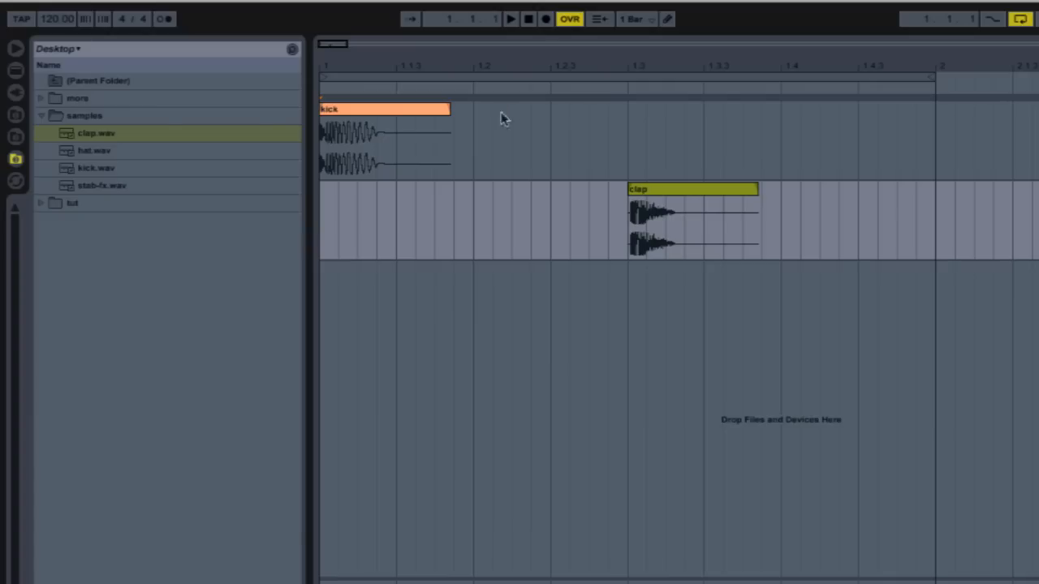
Set the project tempo to 140 BPM.
left_click(51, 21)
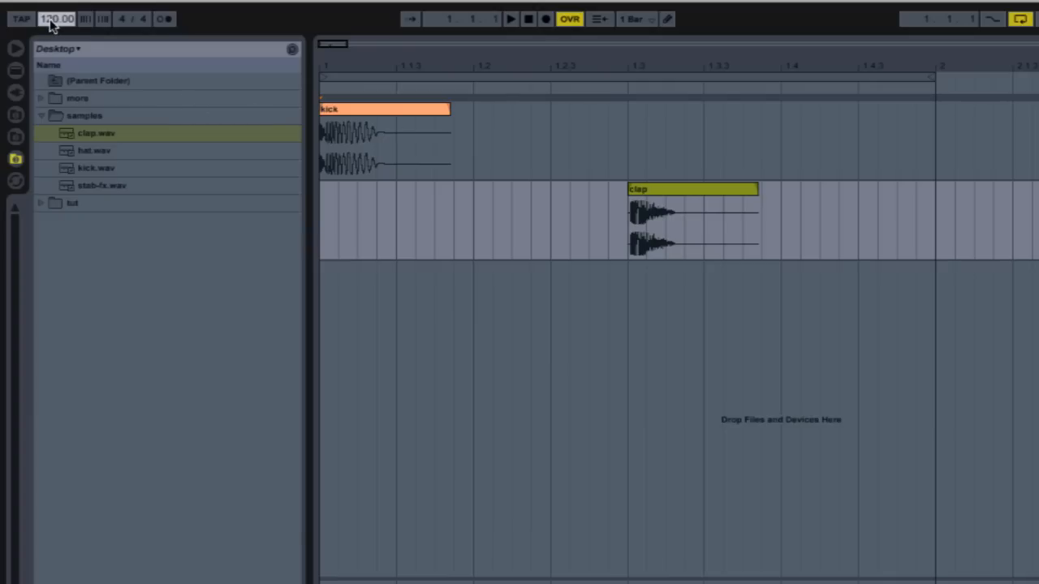
type("140")
key("Return")
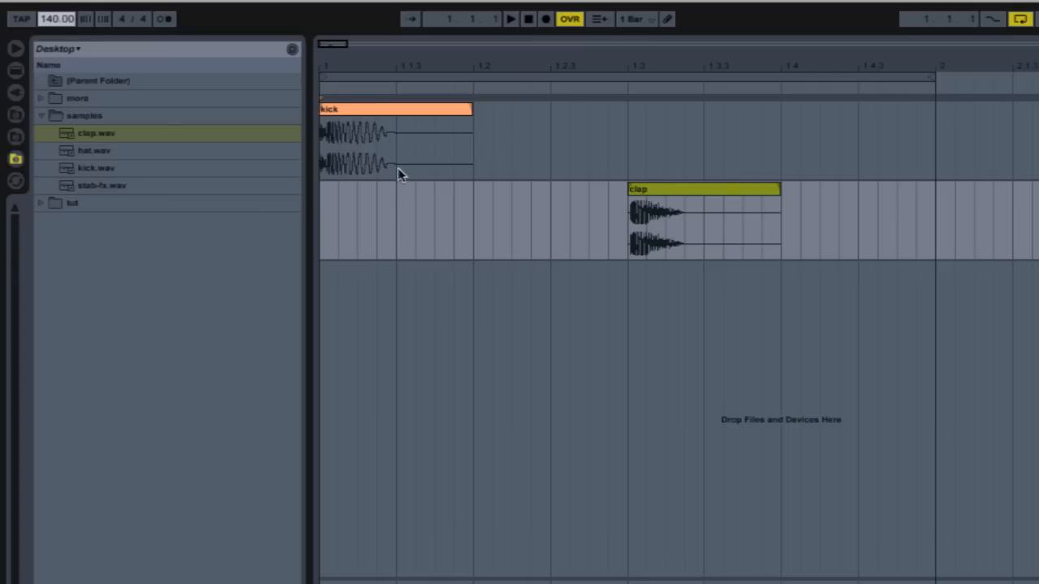
Cut off the silent tails of both clips, ending the kick at 1.1.3 and the clap at 1.3.3.
left_click_drag(398, 174, 475, 177)
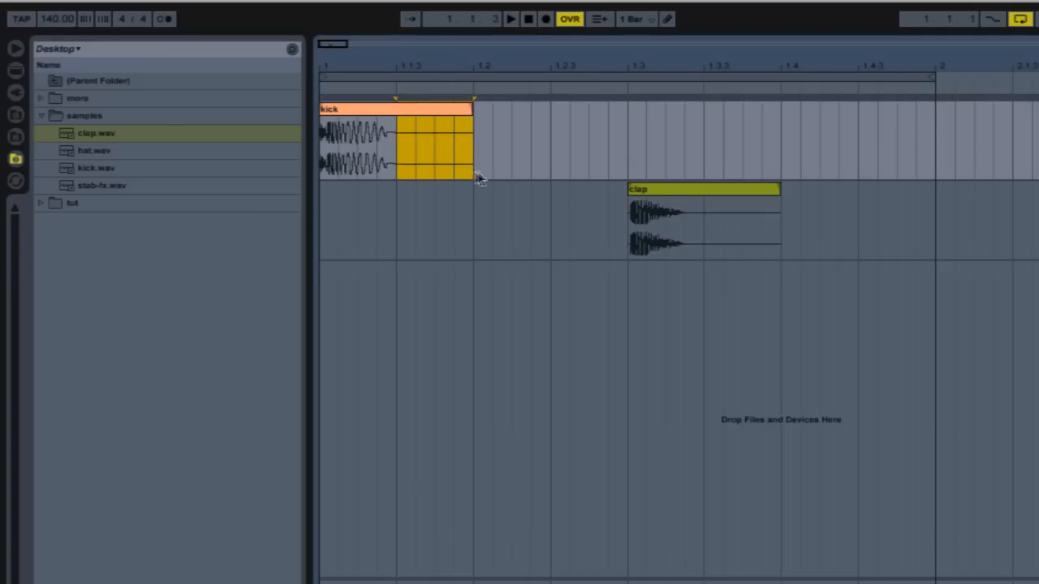
key("Delete")
left_click_drag(701, 247, 768, 238)
key("Delete")
left_click(700, 256)
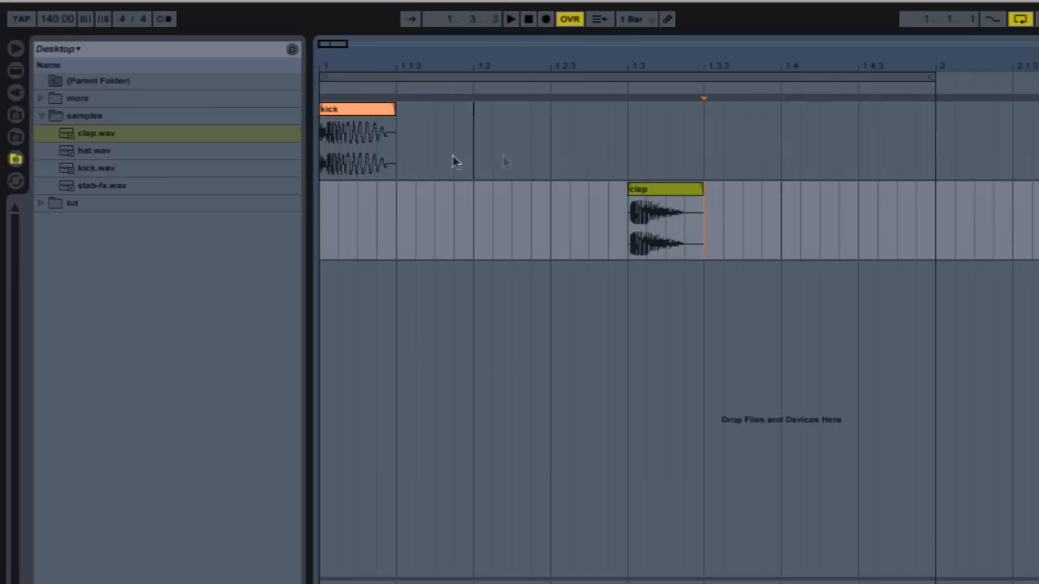
left_click(397, 172)
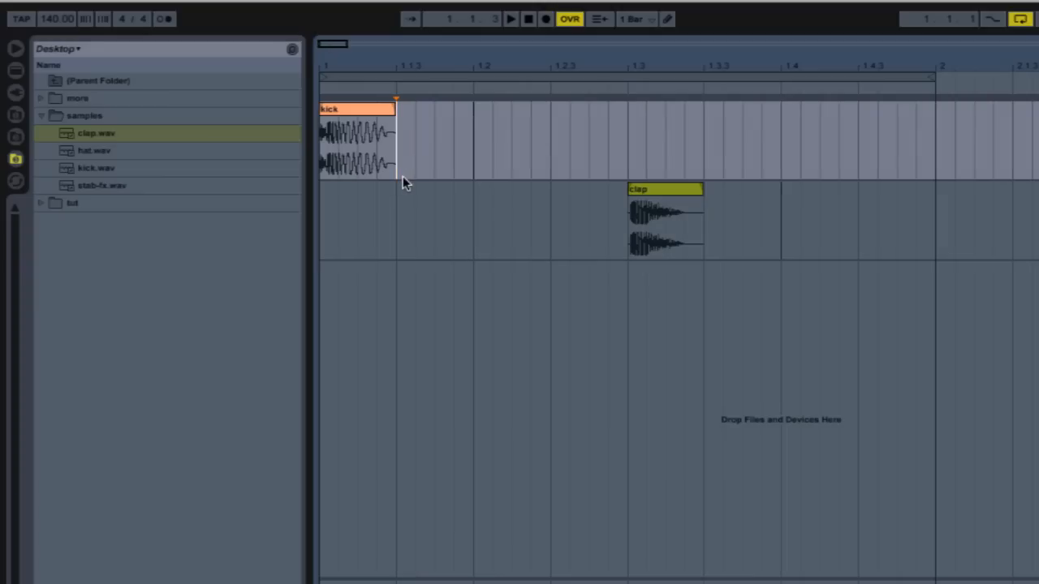
Play the trimmed kick and clap loop at the new tempo, stop it and return to the start.
left_click(527, 20)
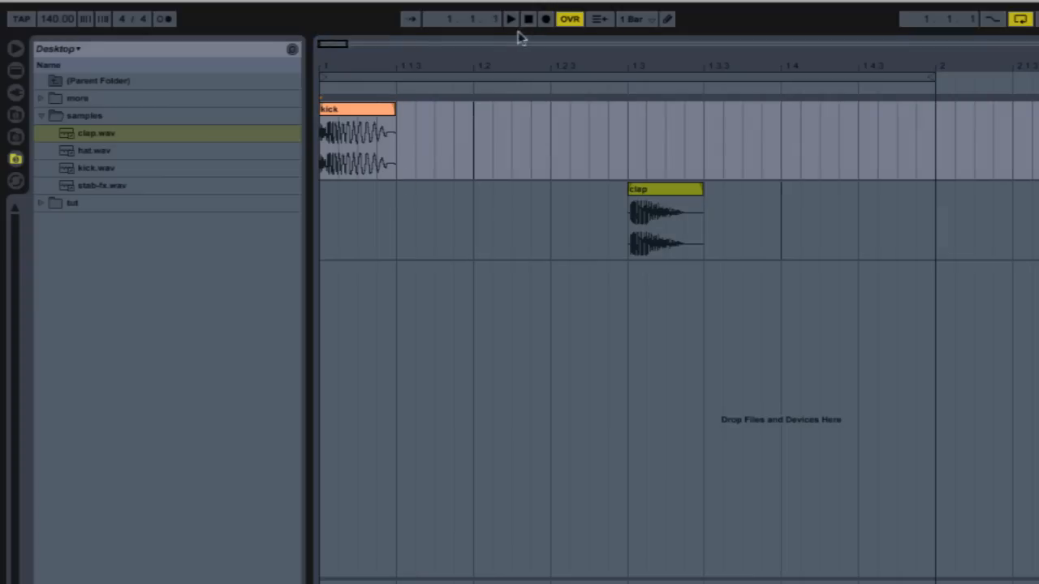
left_click(511, 20)
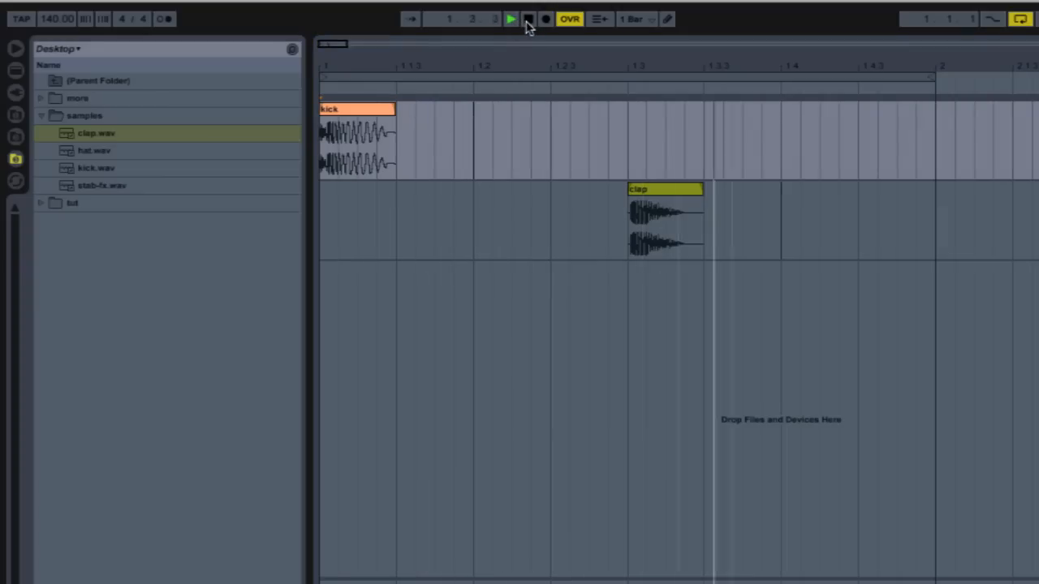
left_click(527, 21)
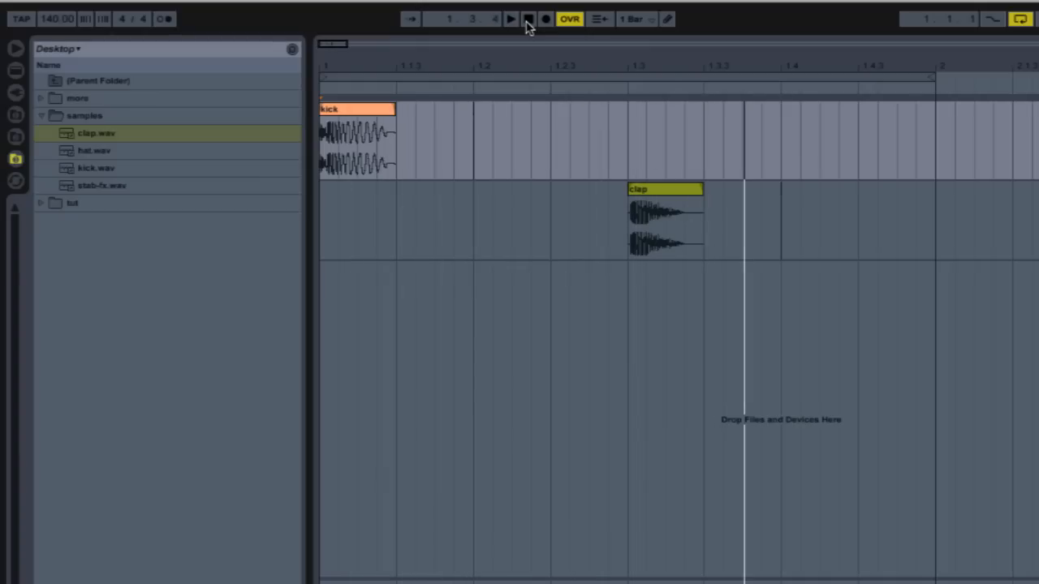
left_click(526, 21)
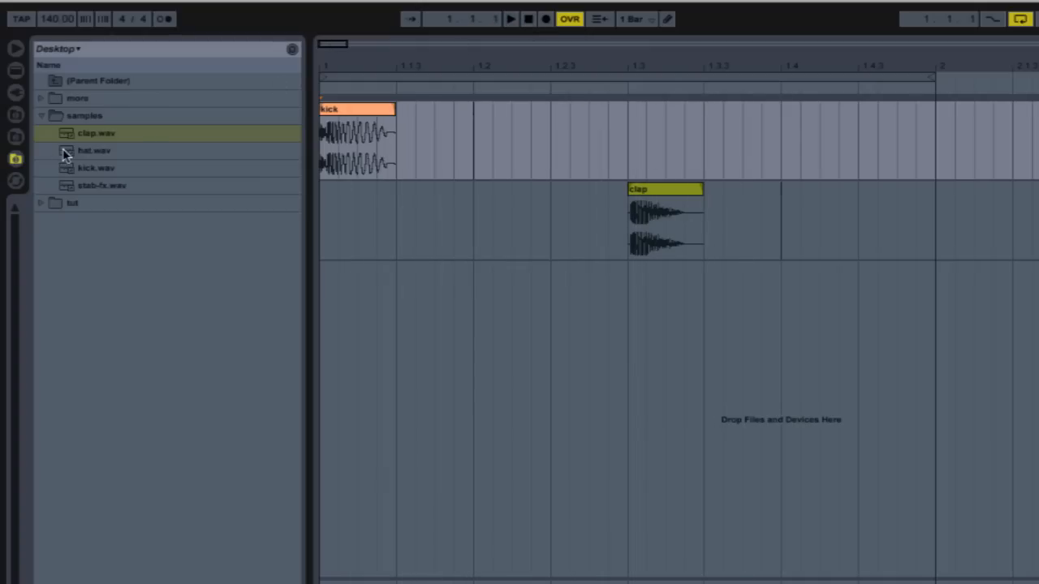
Add hat.wav at the start of bar 1 on a new third audio track and unfold that track.
left_click_drag(67, 156, 322, 287)
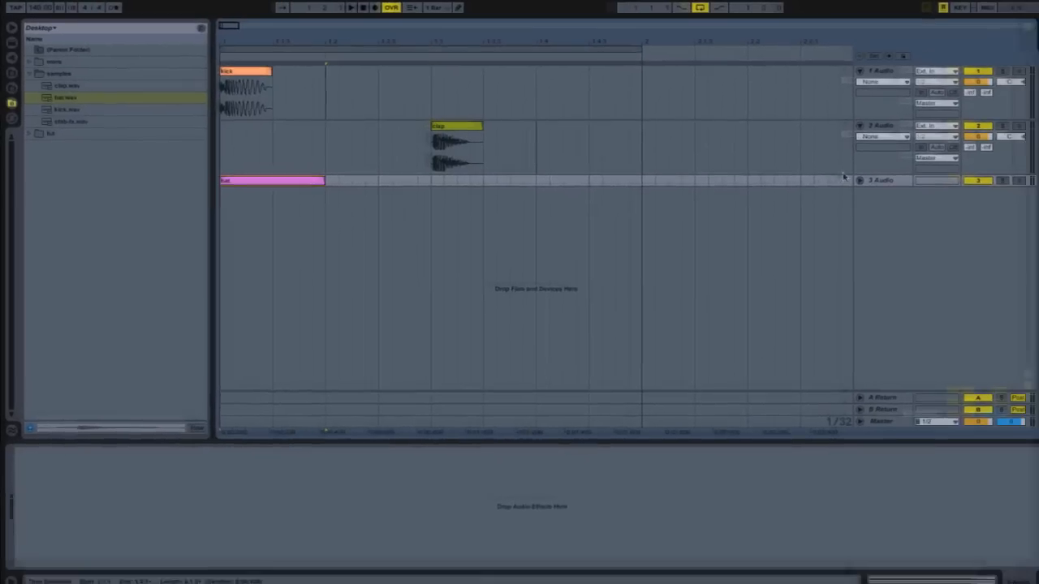
left_click(843, 177)
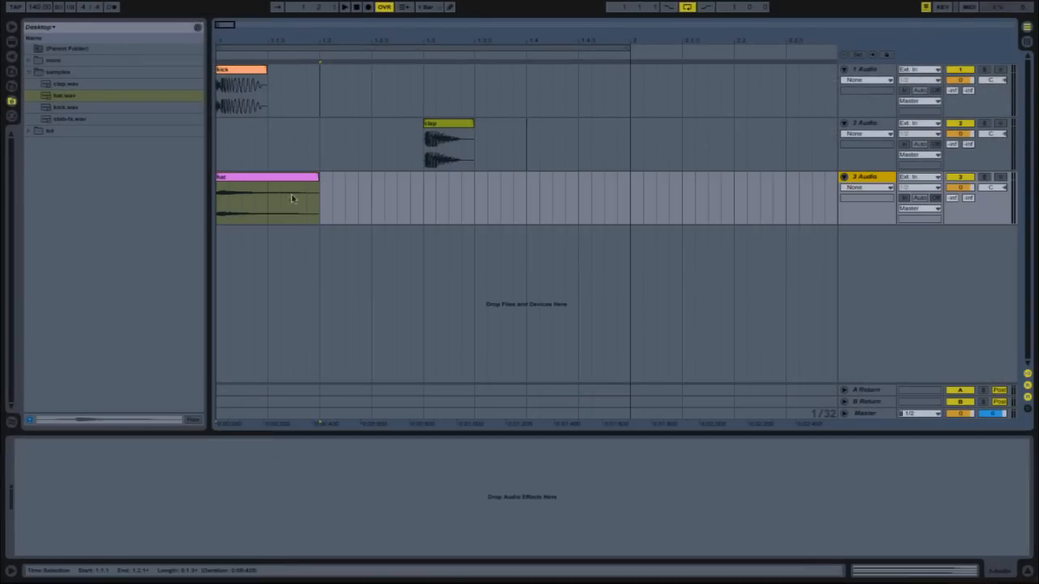
Duplicate the hat clip three times so a hat plays on every beat of bar 1.
left_click(246, 191)
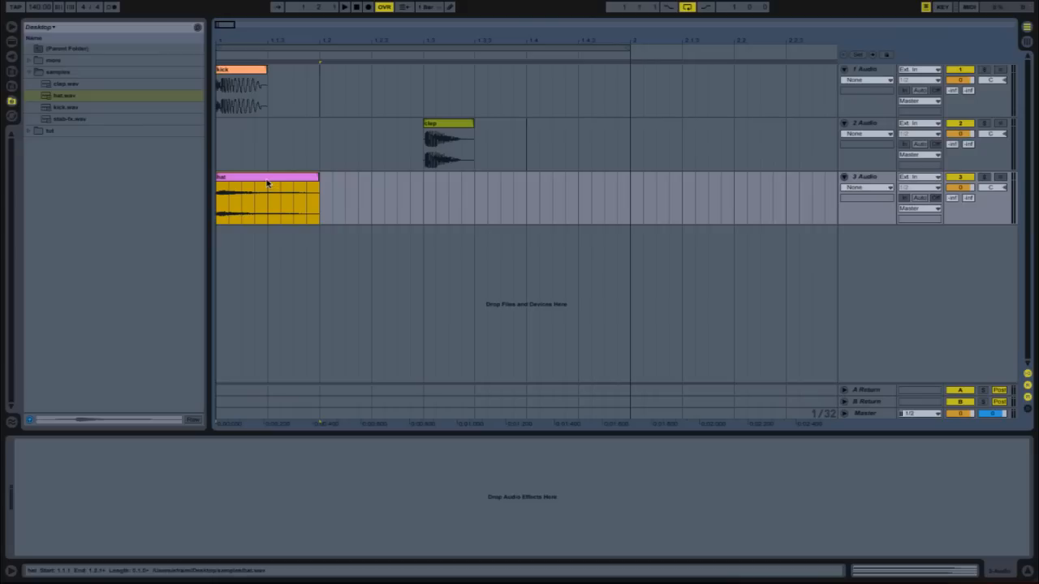
key("ctrl+d")
key("ctrl+d")
key("ctrl+d")
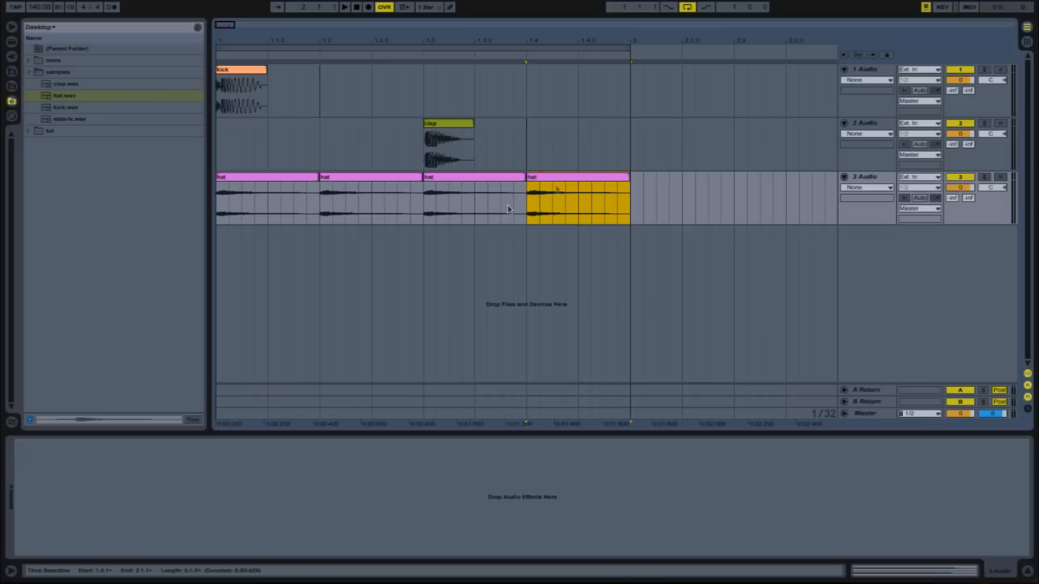
Return to the start, play the one-bar kick, clap and hat loop, and stop it.
left_click(357, 7)
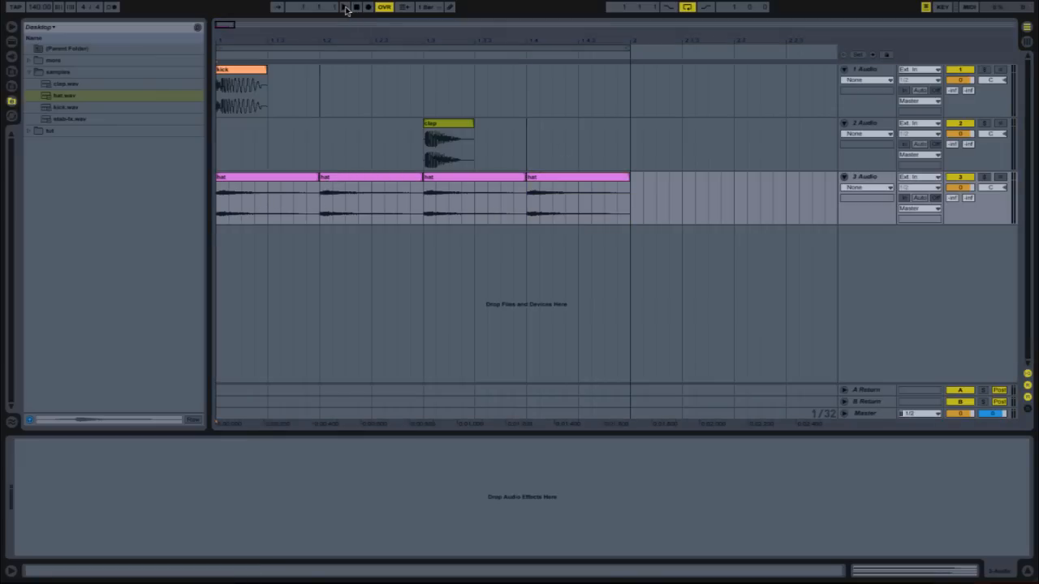
left_click(344, 7)
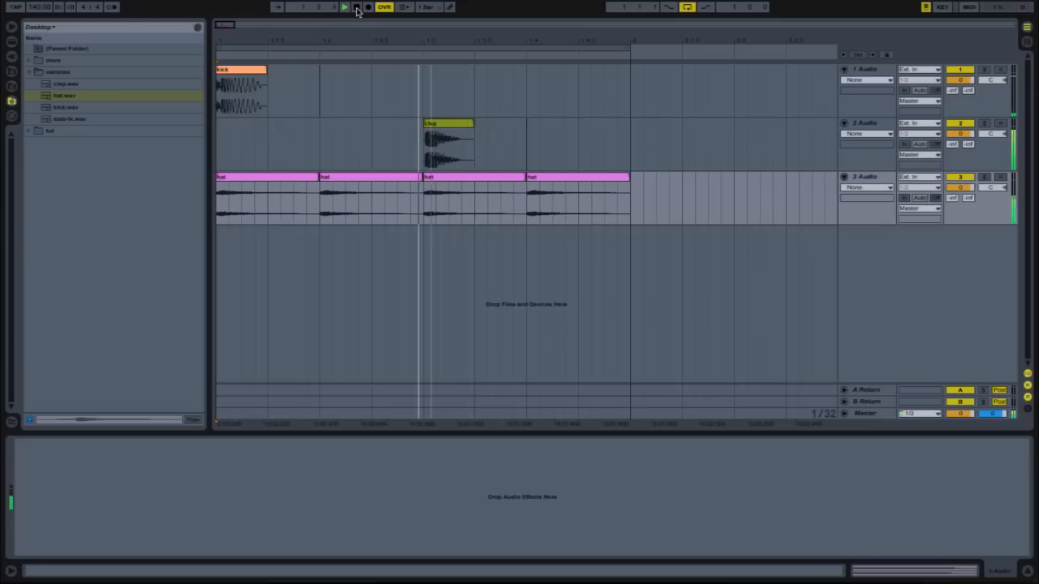
left_click(357, 8)
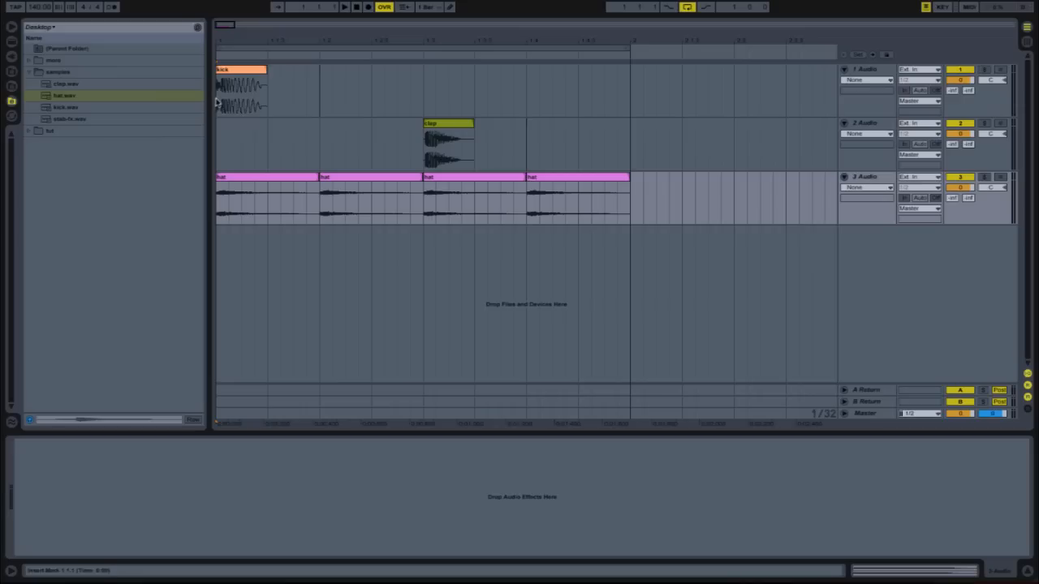
Duplicate bar 1 of all three tracks into bar 2 and extend the loop to two bars.
left_click_drag(217, 107, 627, 213)
key("ctrl+d")
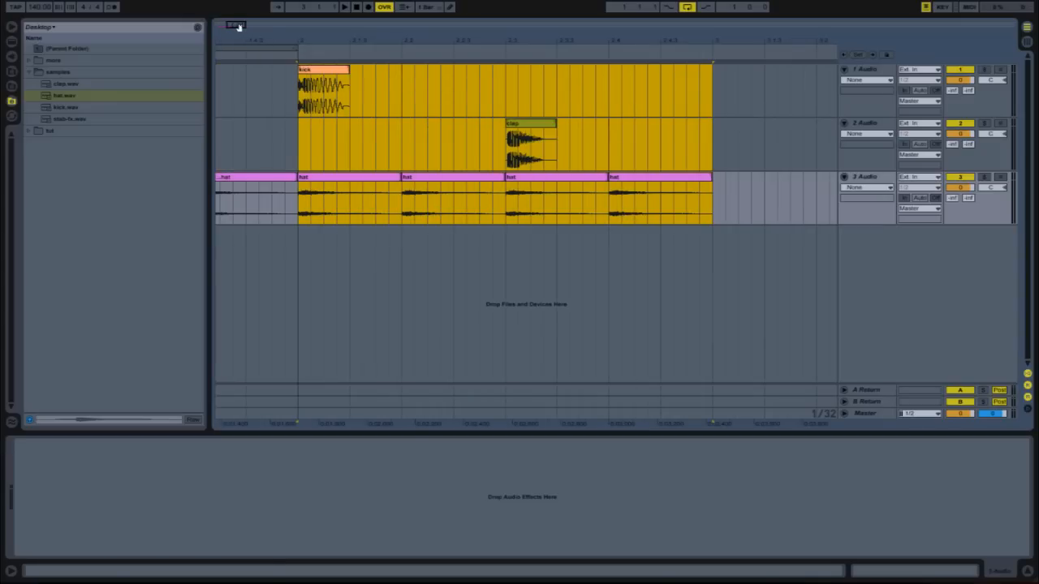
left_click_drag(238, 27, 241, 5)
left_click_drag(409, 49, 604, 62)
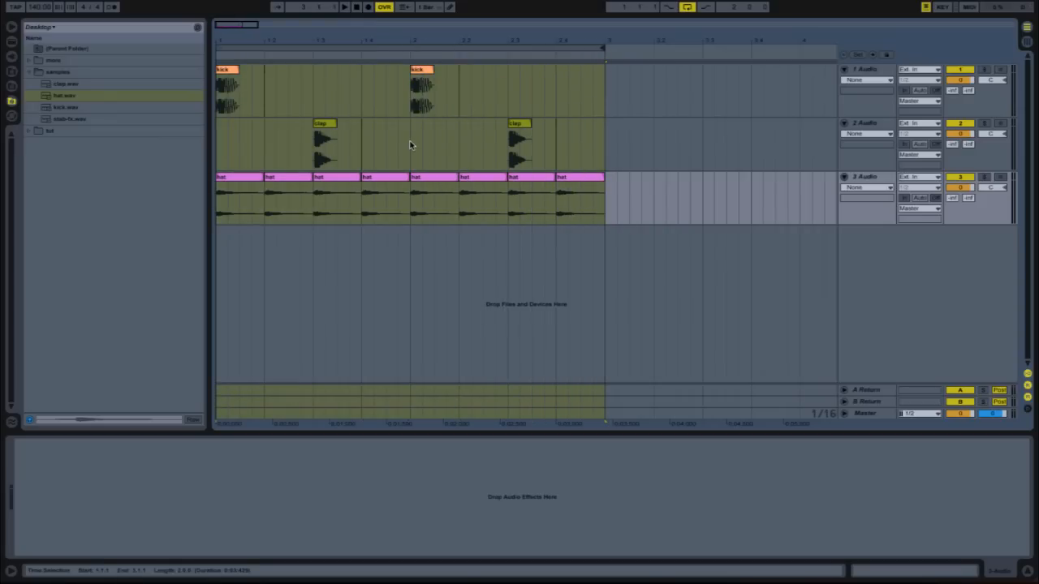
left_click(410, 145)
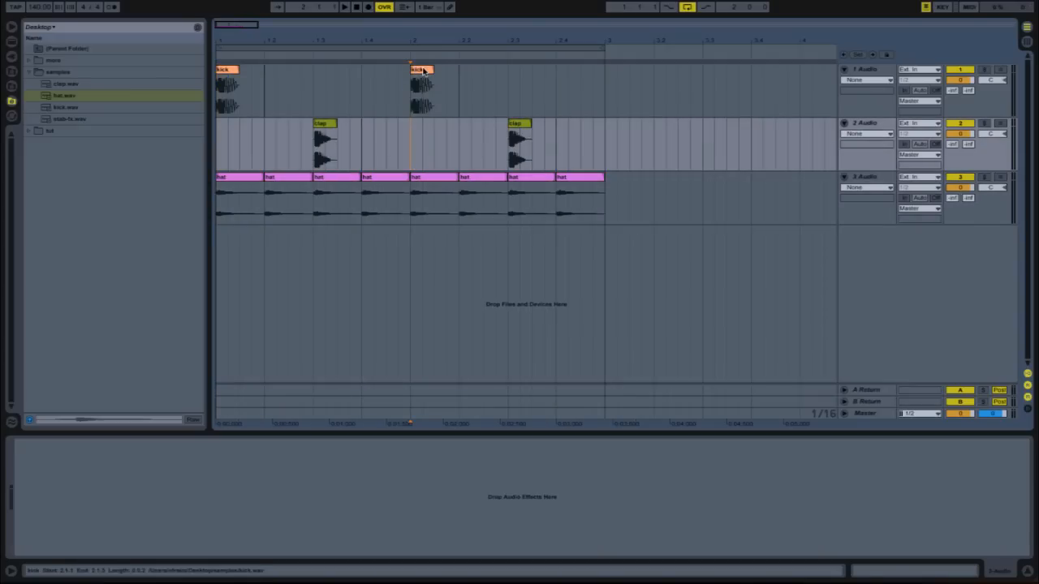
Copy the kick at the start of bar 2 to 2.2.3 and audition the two-bar loop.
left_click(422, 71)
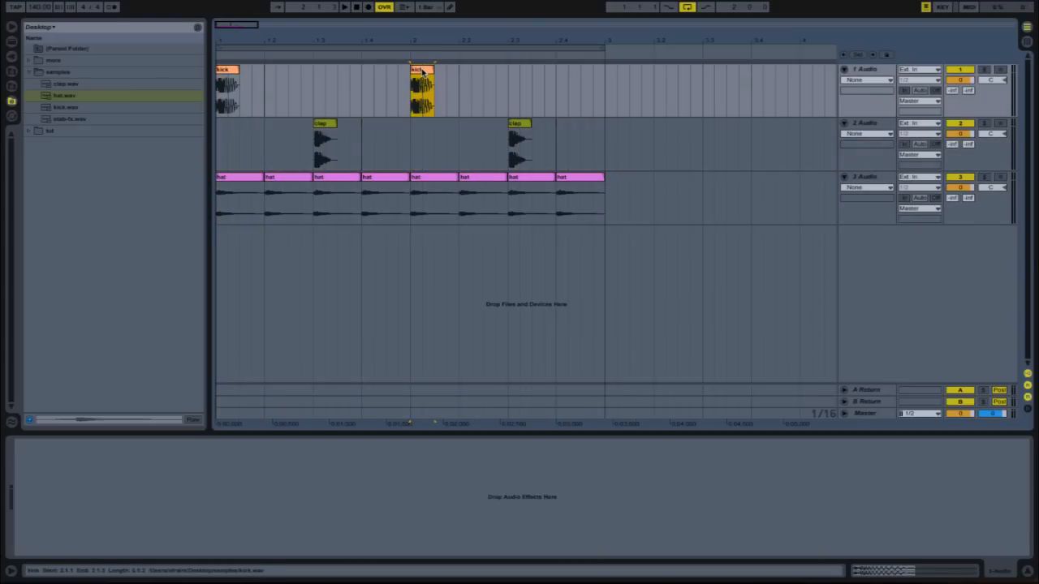
left_click_drag(421, 71, 487, 102)
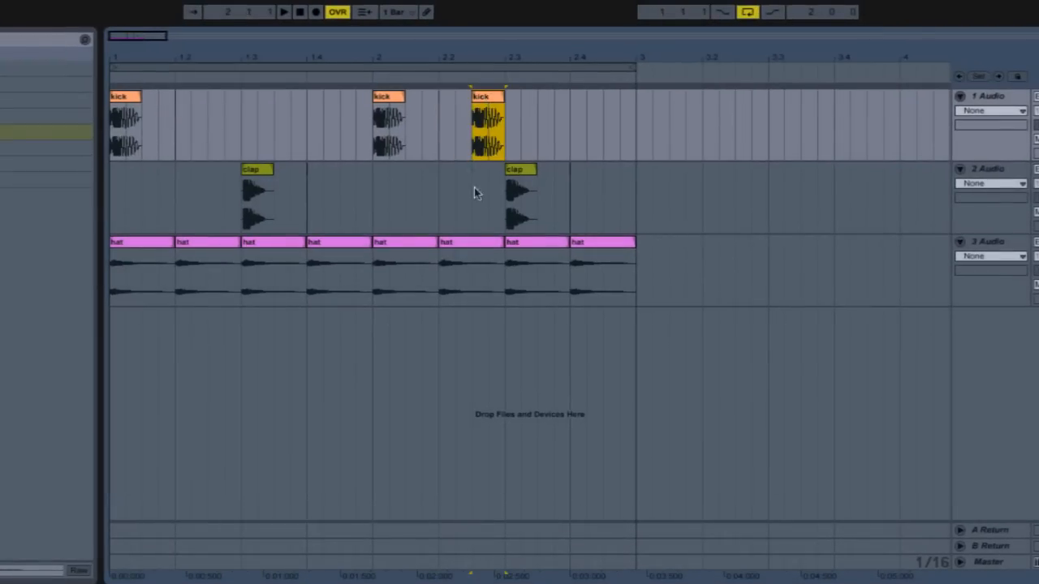
left_click(284, 13)
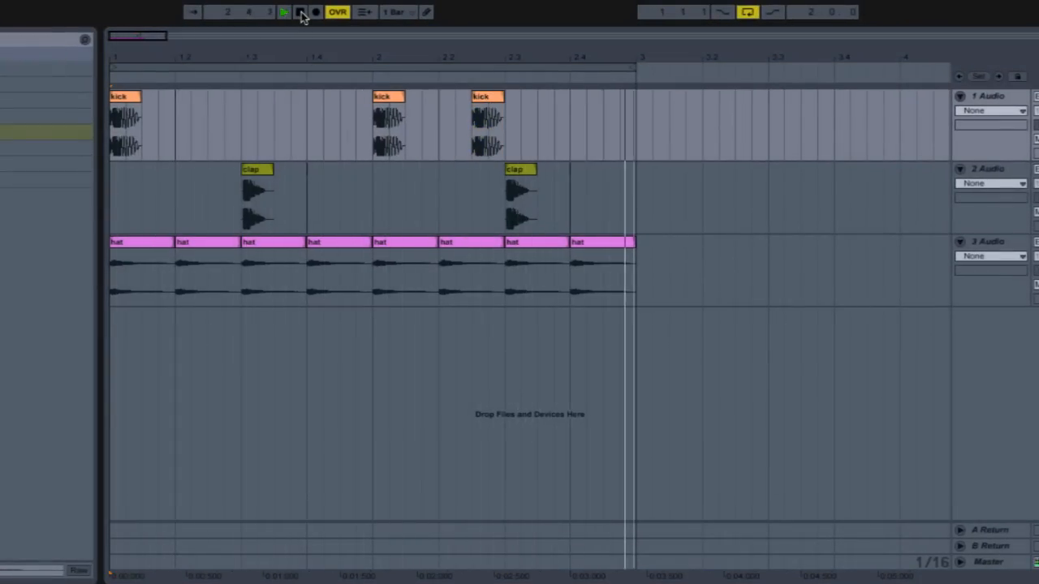
left_click(300, 13)
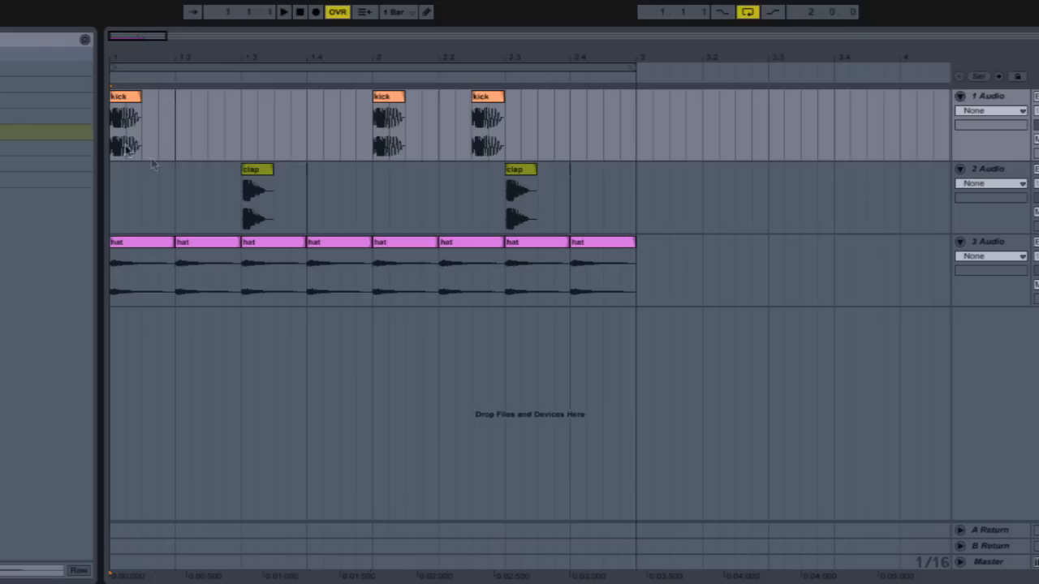
Duplicate bars 1 and 2 of all tracks into bars 3 and 4 and extend the loop to four bars.
left_click_drag(114, 142, 627, 274)
key("ctrl+d")
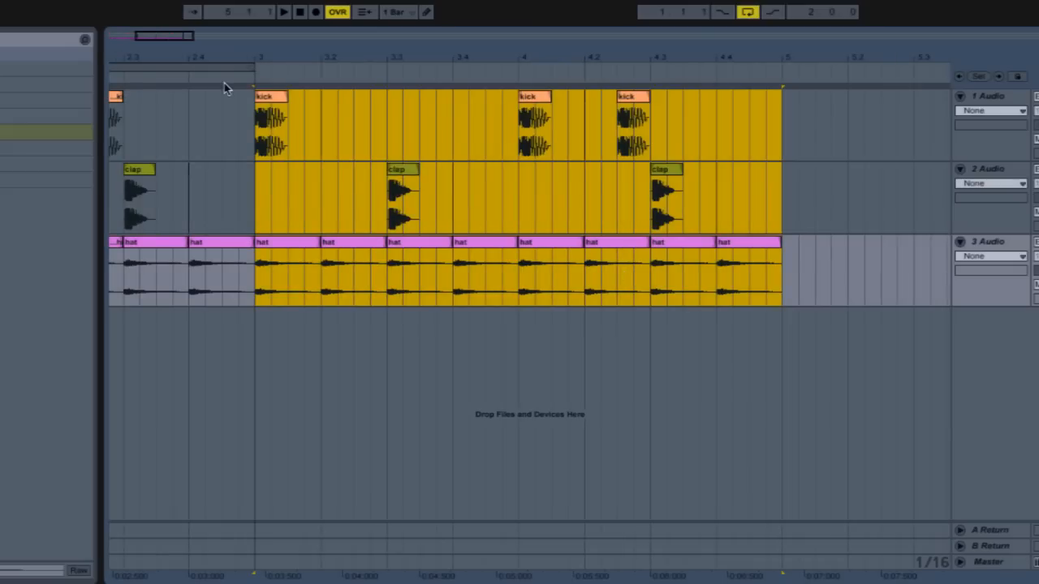
left_click_drag(250, 71, 786, 86)
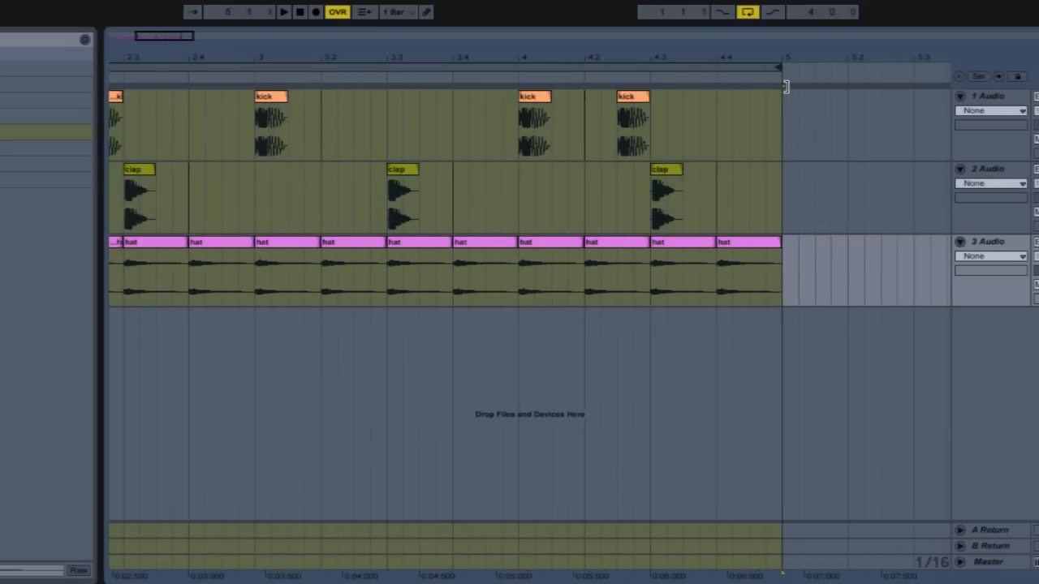
left_click(255, 170)
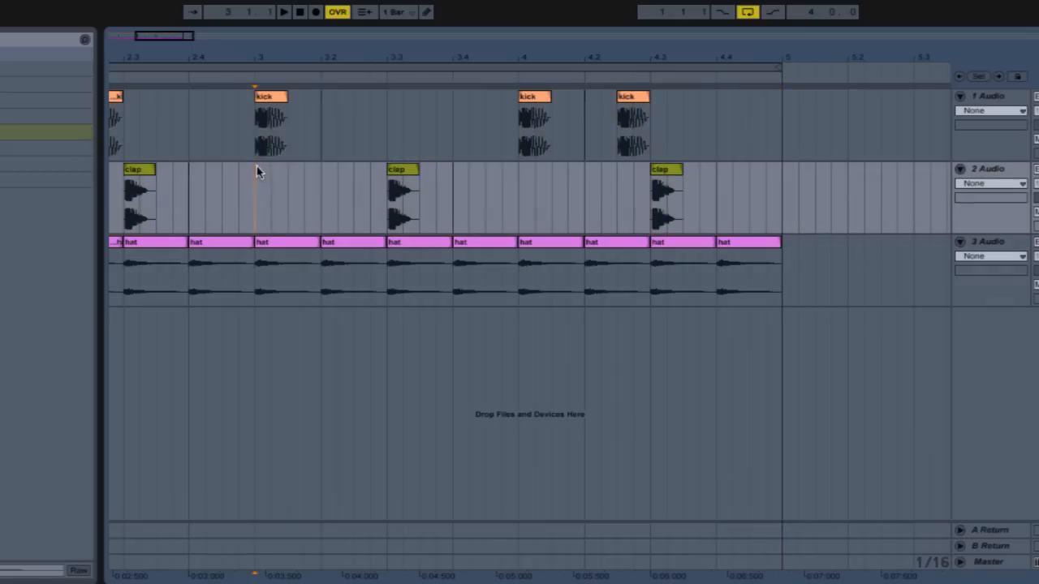
Copy the kick at 2.2.3 to 2.4.3, just before bar 3, and audition the beat from the start.
left_click_drag(180, 38, 152, 38)
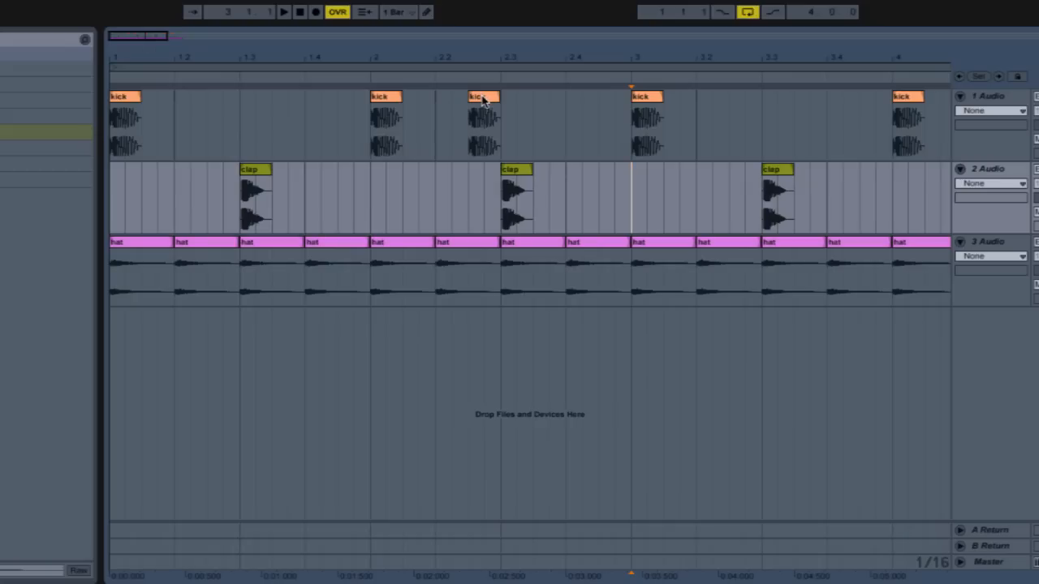
left_click_drag(482, 98, 611, 101)
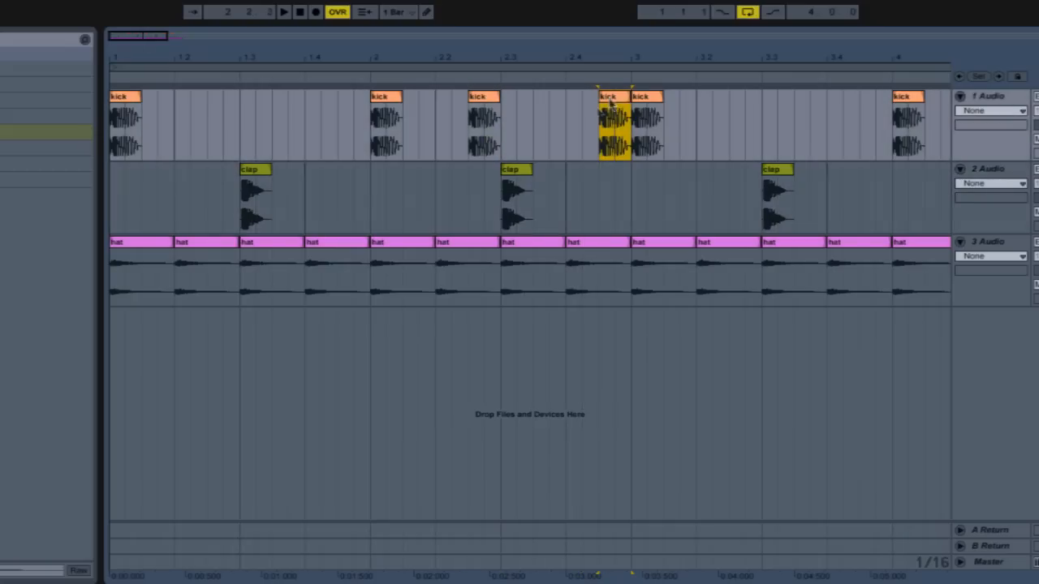
left_click(299, 12)
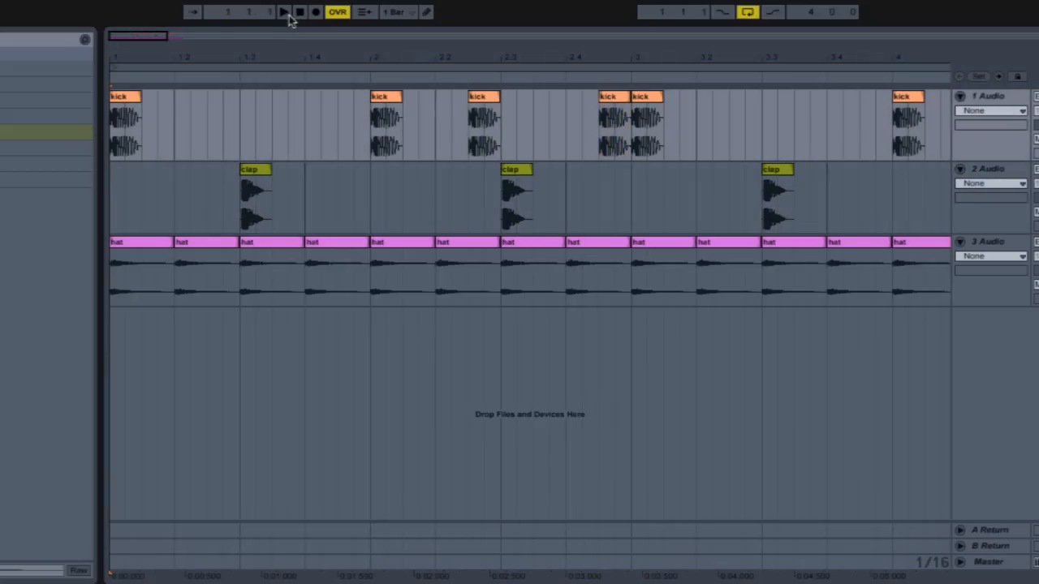
left_click(285, 12)
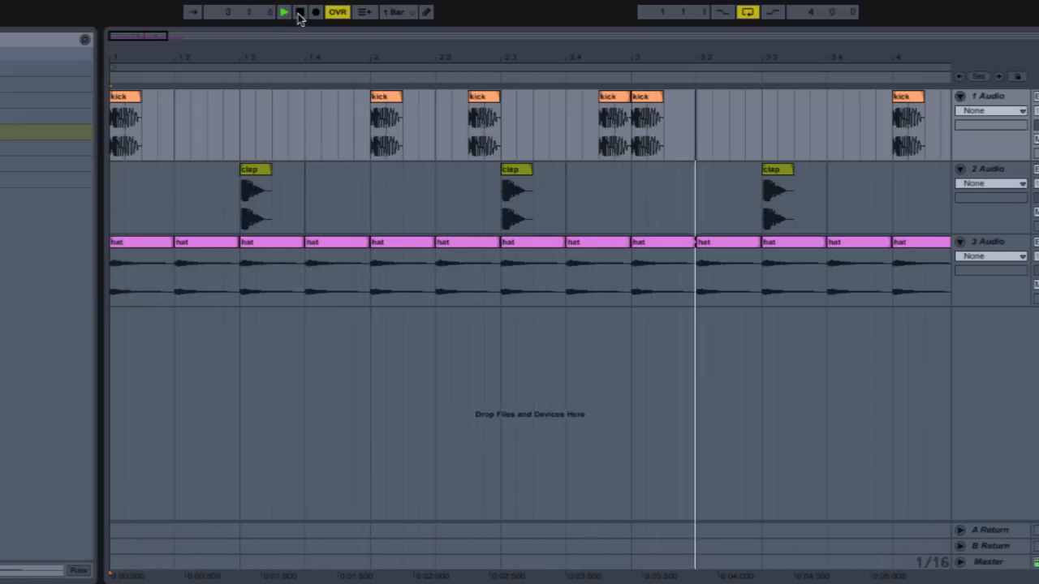
left_click(299, 15)
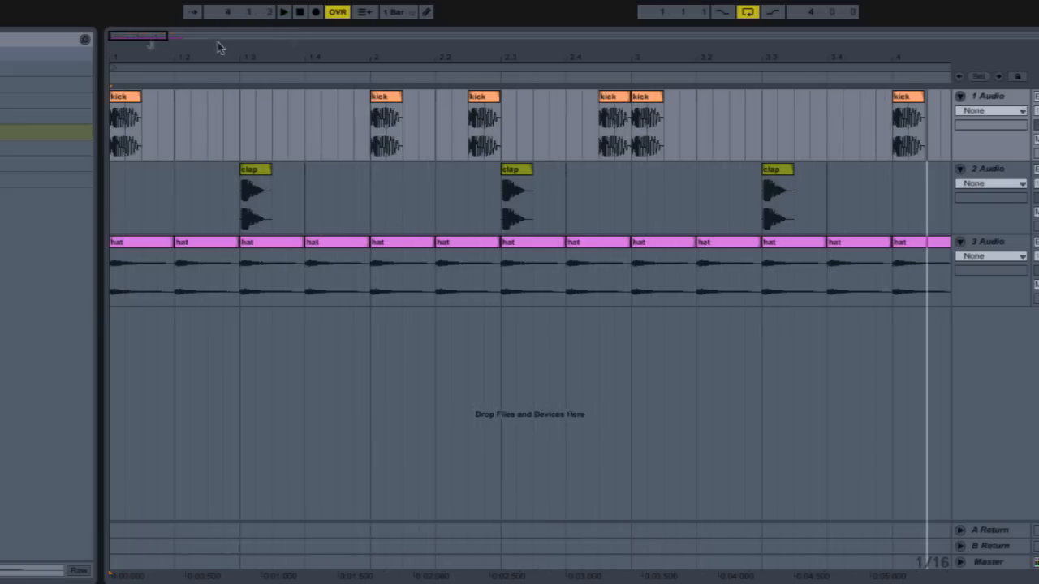
Copy the kick at the start of bar 4 to 4.1.3, then shift the copy to 4.1.4 on the 1/32 grid.
left_click_drag(147, 38, 181, 38)
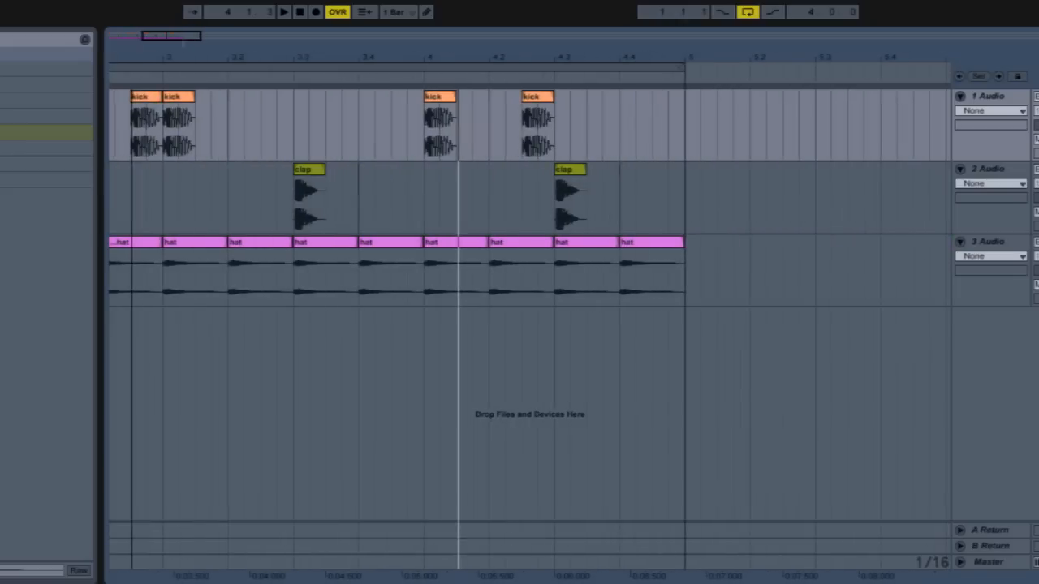
left_click(440, 98)
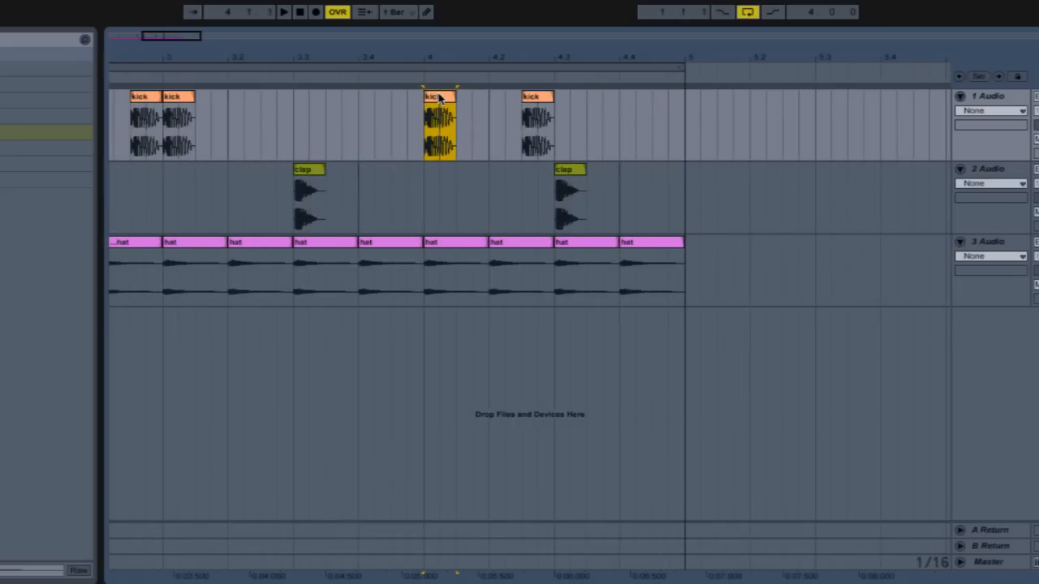
left_click_drag(439, 97, 480, 96)
left_click_drag(161, 38, 162, 59)
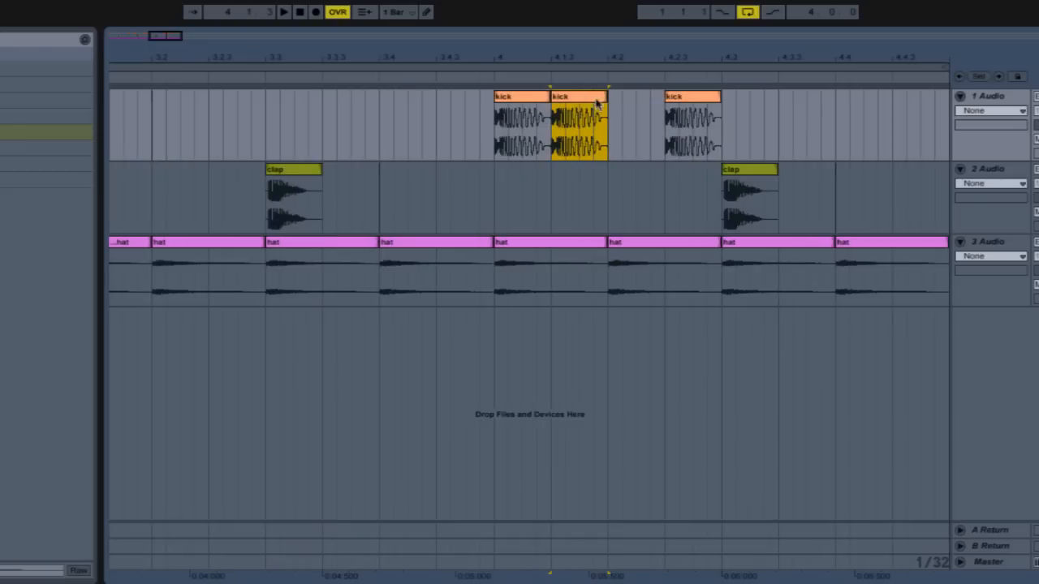
left_click_drag(573, 99, 602, 103)
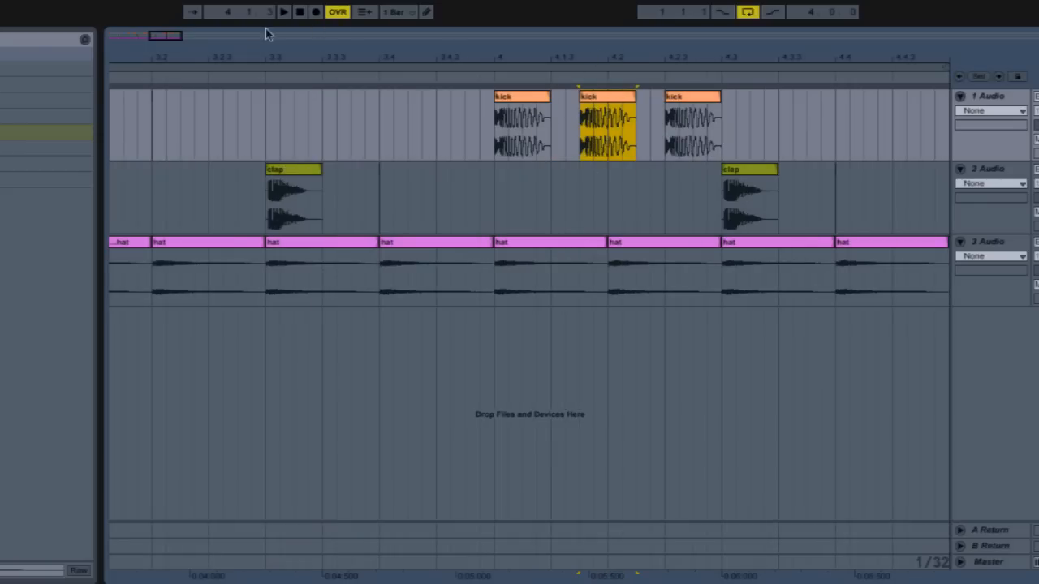
Play the full four-bar beat with the added kicks from the start and stop it.
left_click_drag(169, 39, 154, 6)
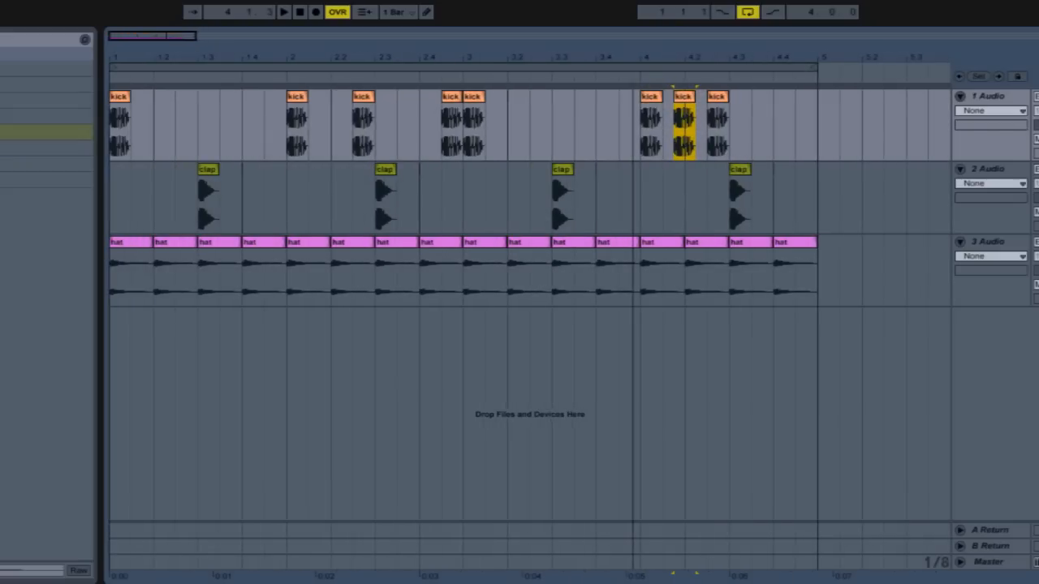
left_click(283, 11)
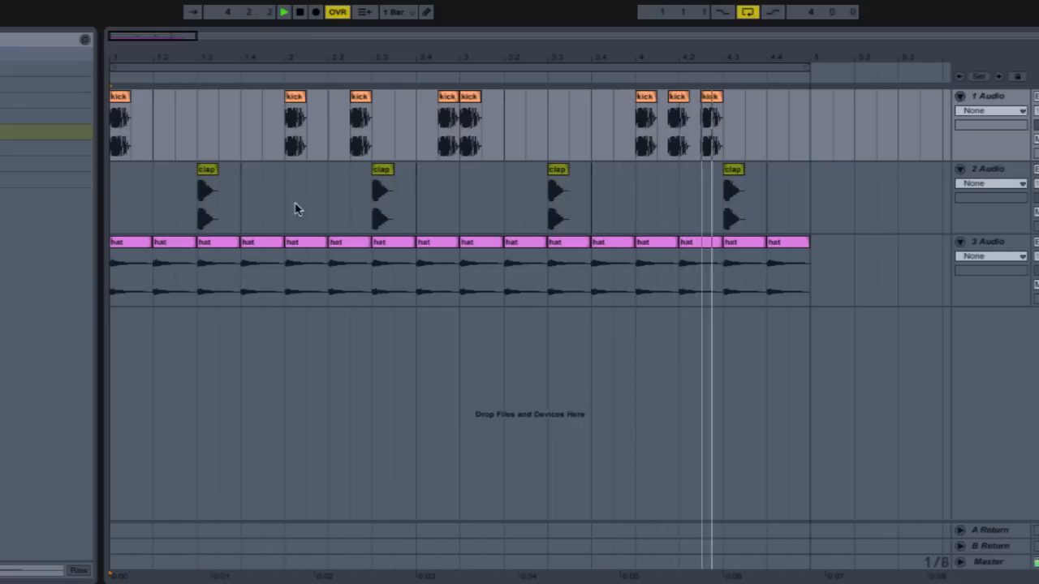
left_click(300, 11)
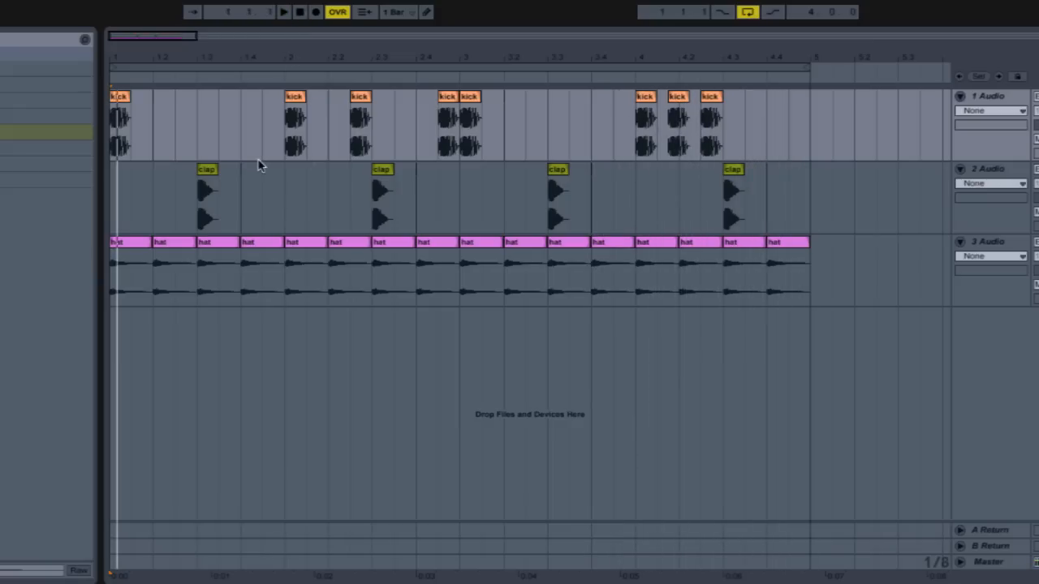